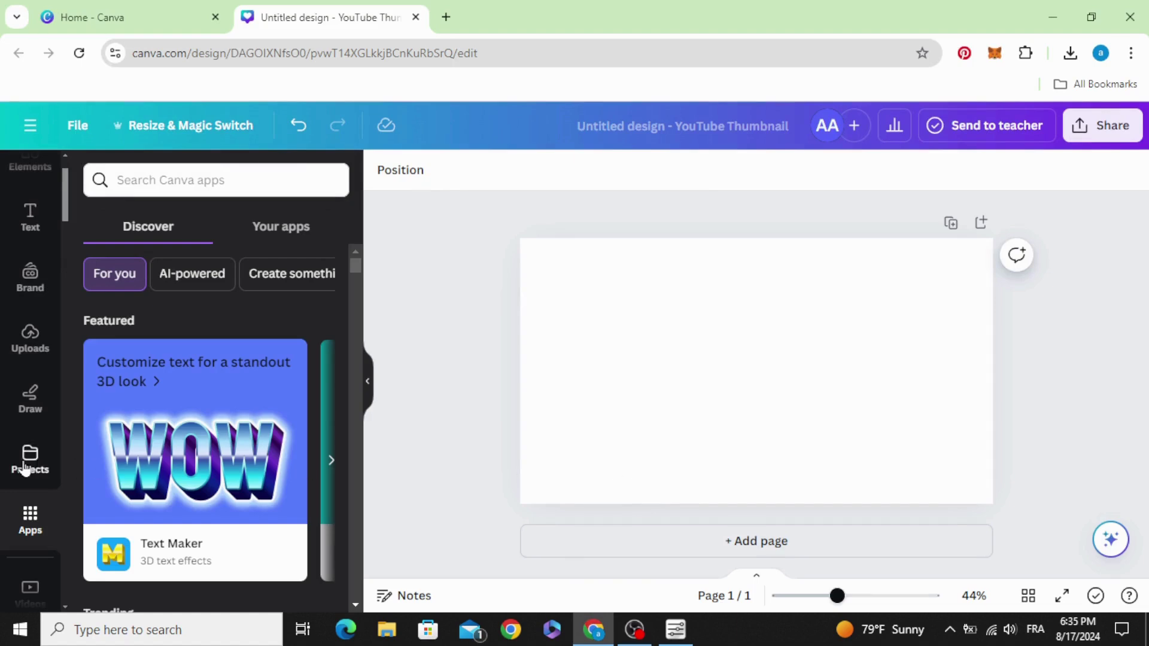
- Drag the uploaded palm-tree sunset road photo onto the blank YouTube thumbnail page
left_click(23, 350)
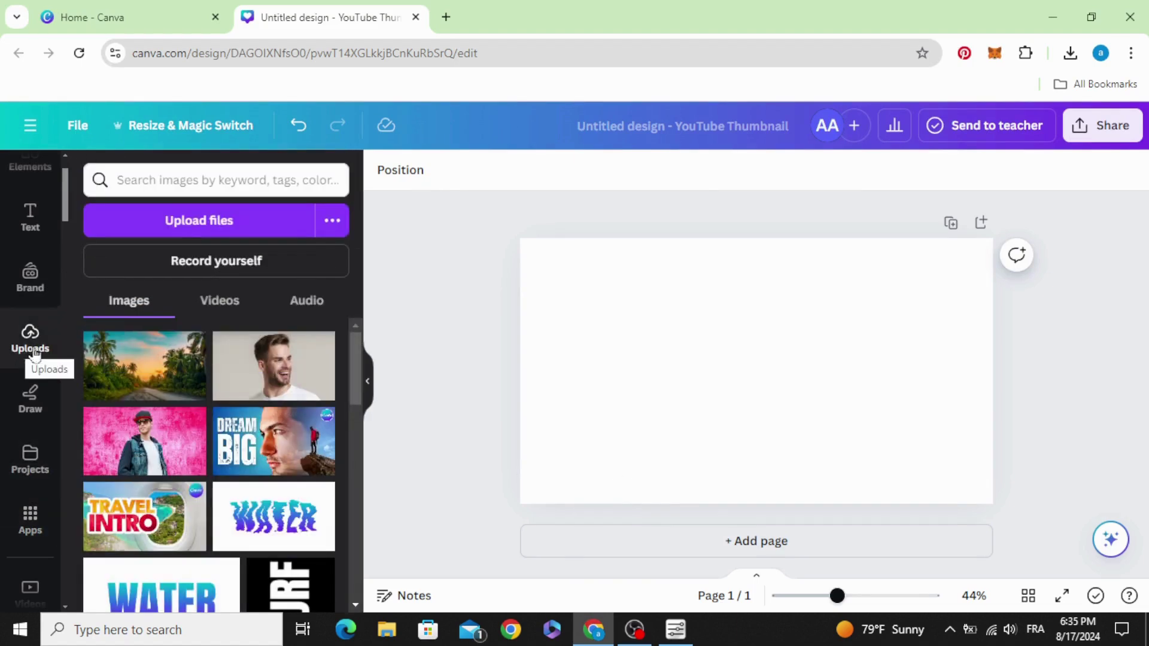
left_click_drag(154, 368, 622, 331)
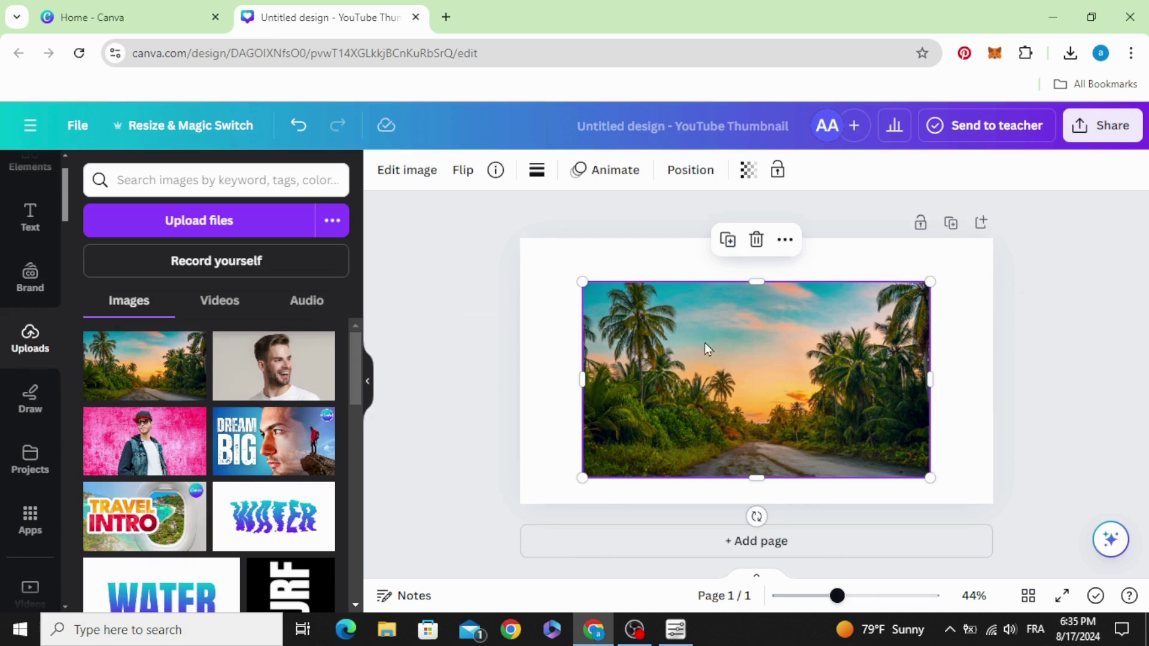
scroll(26, 396, "down", 2)
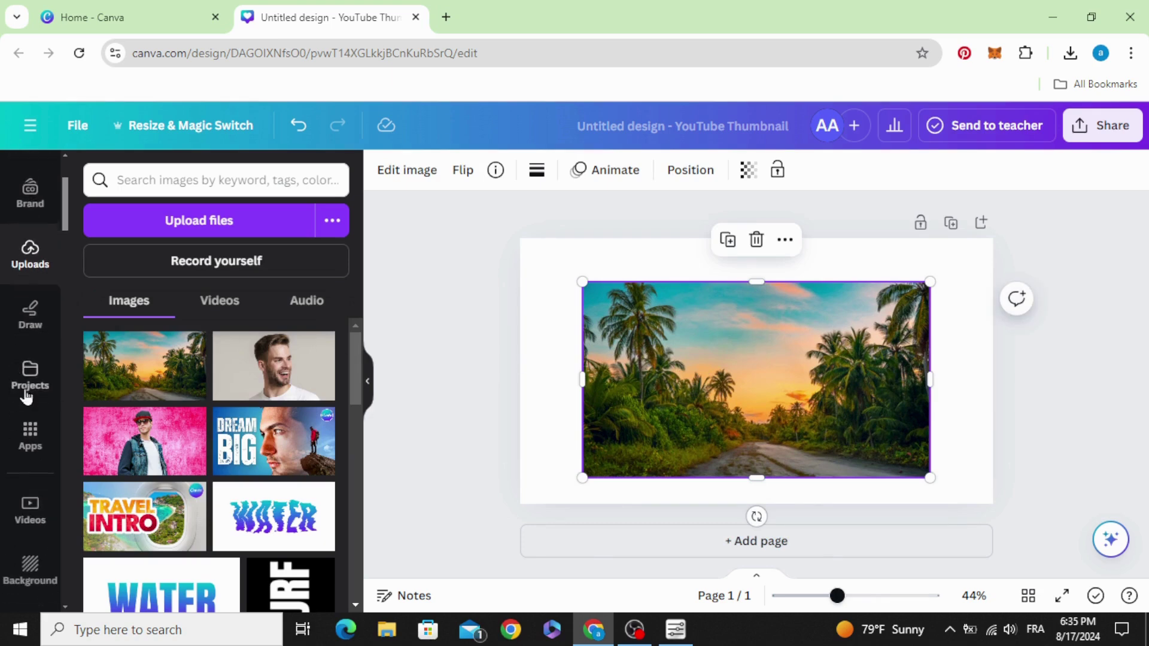
- Search the Apps for FontFrame and open it
left_click(24, 439)
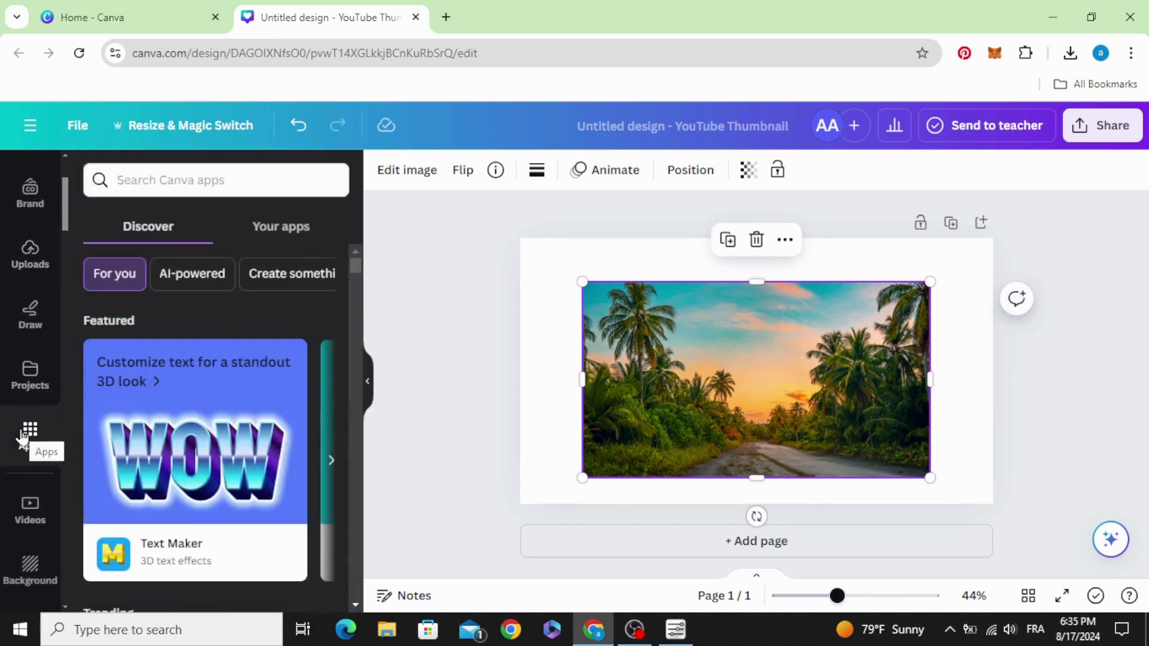
left_click(193, 187)
type("Fl")
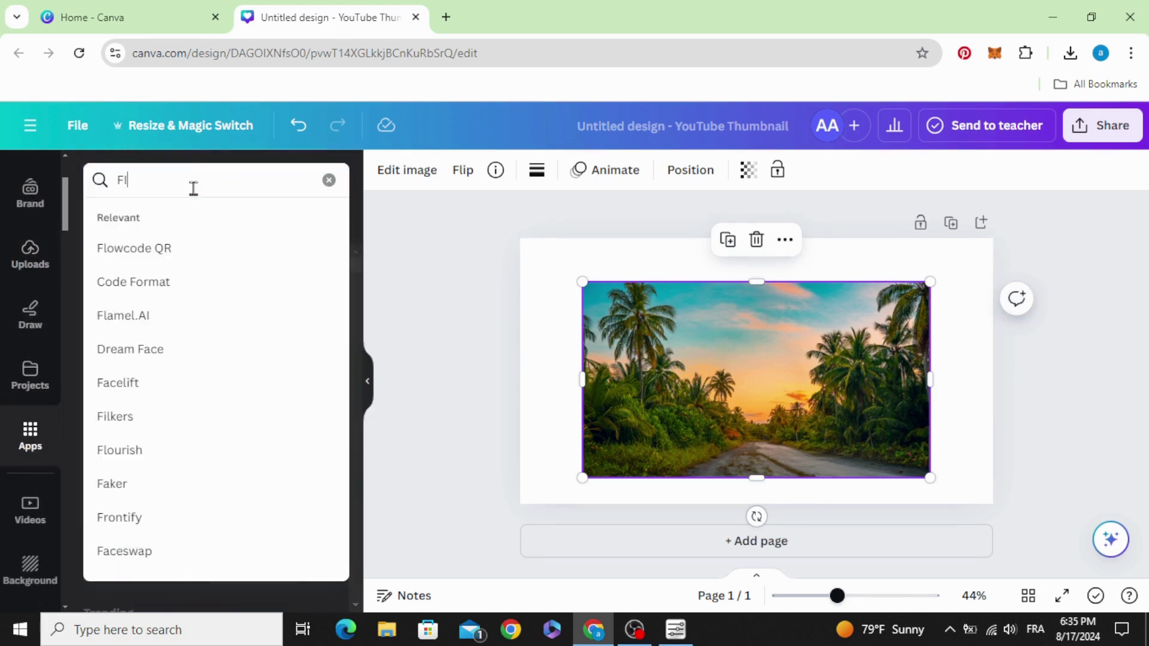
key("BackSpace")
type("oNT")
left_click(156, 251)
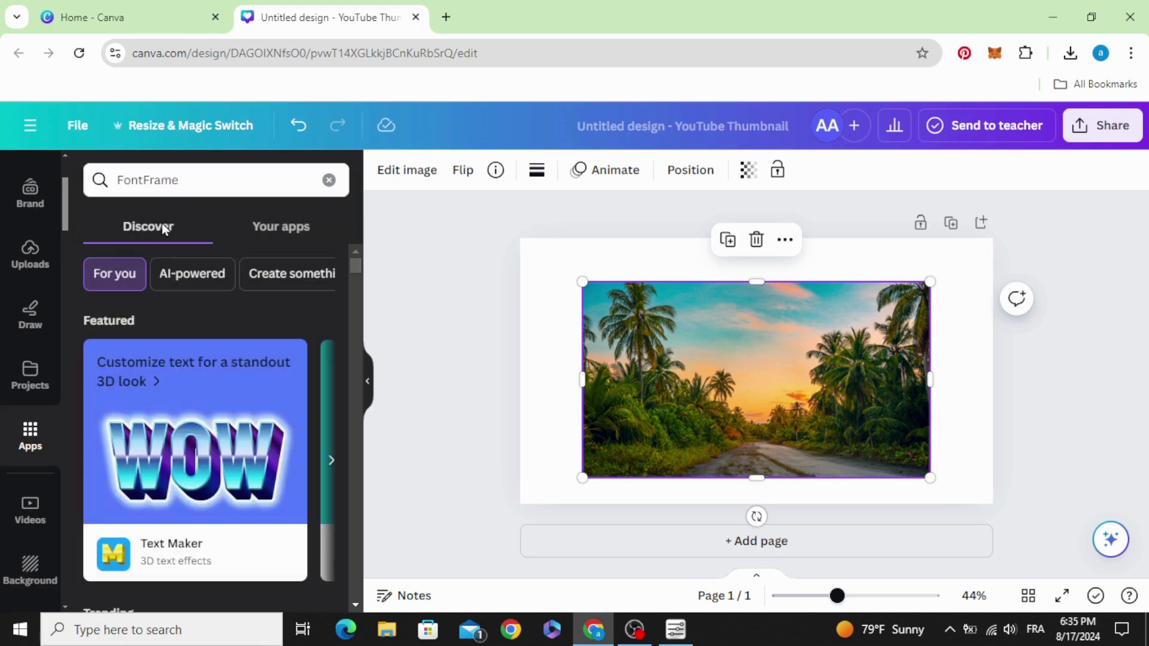
left_click(110, 242)
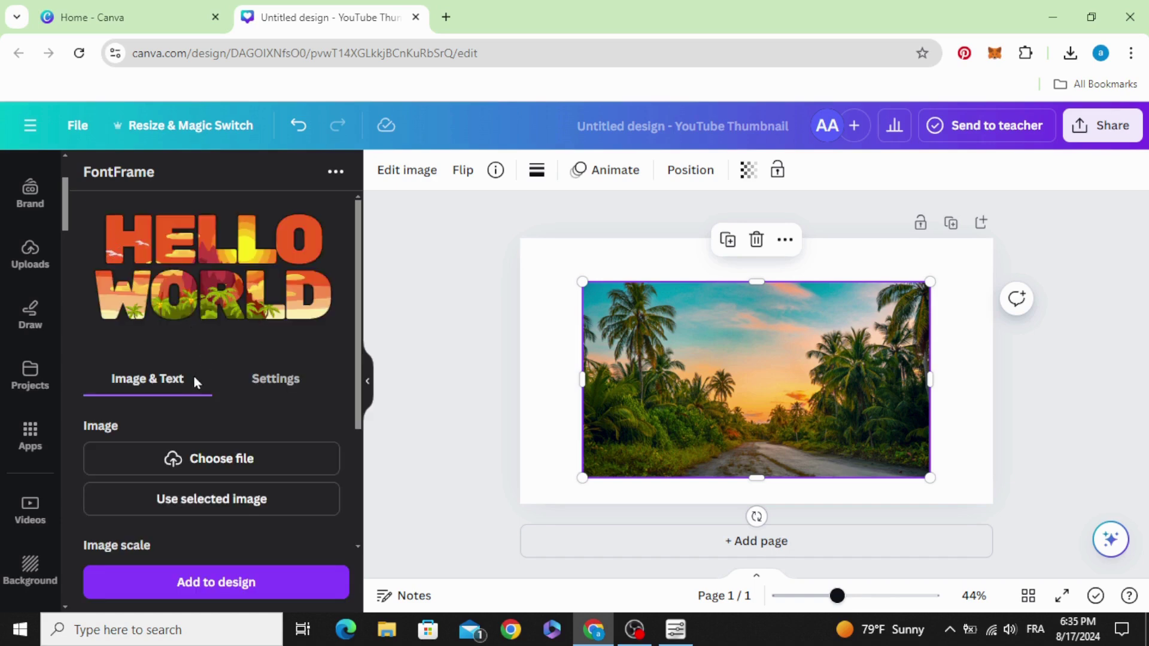
- Replace the HELLO WORLD frame text with WEBON
scroll(195, 383, "down", 3)
key("ctrl+a")
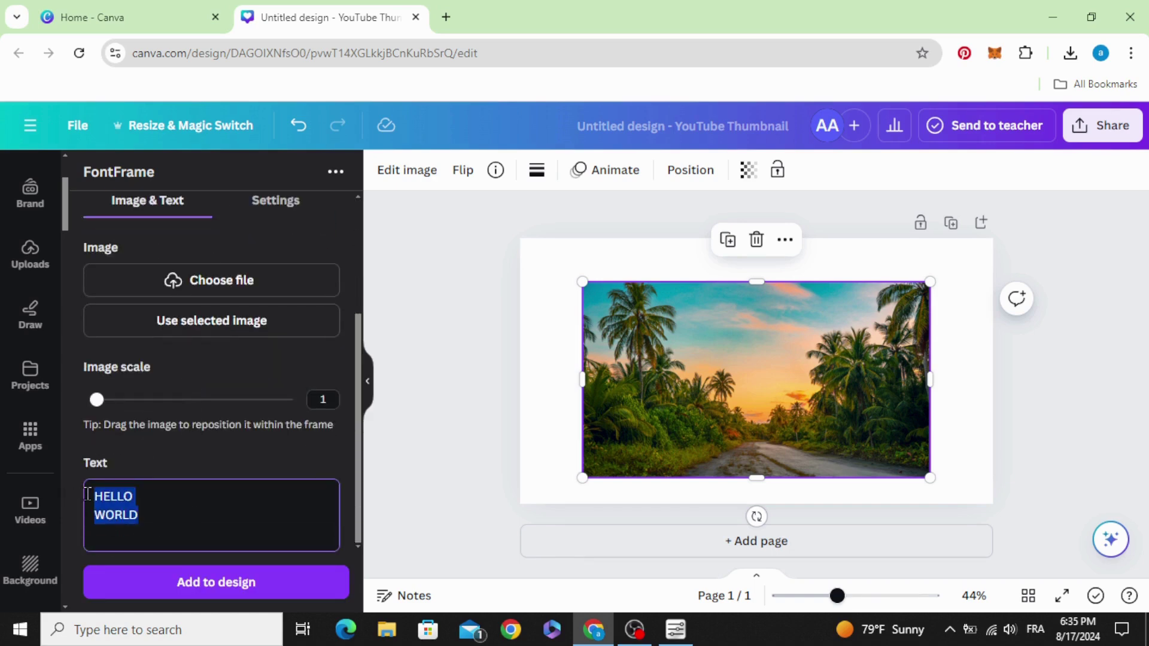
type("WE")
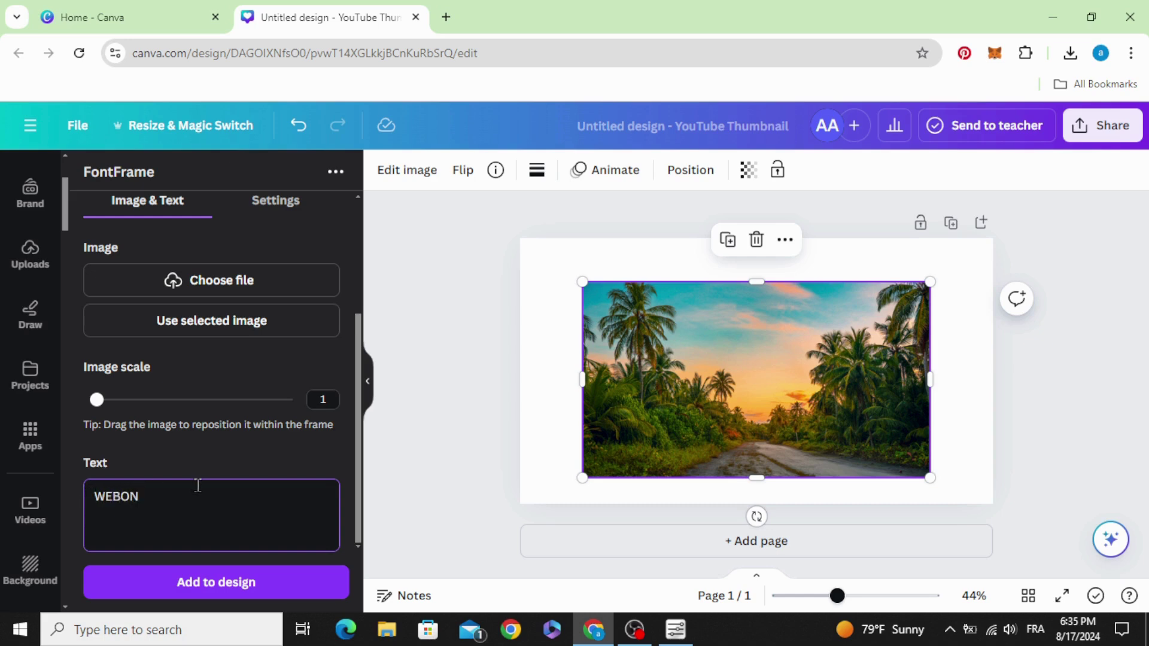
type("BON")
scroll(197, 493, "up", 2)
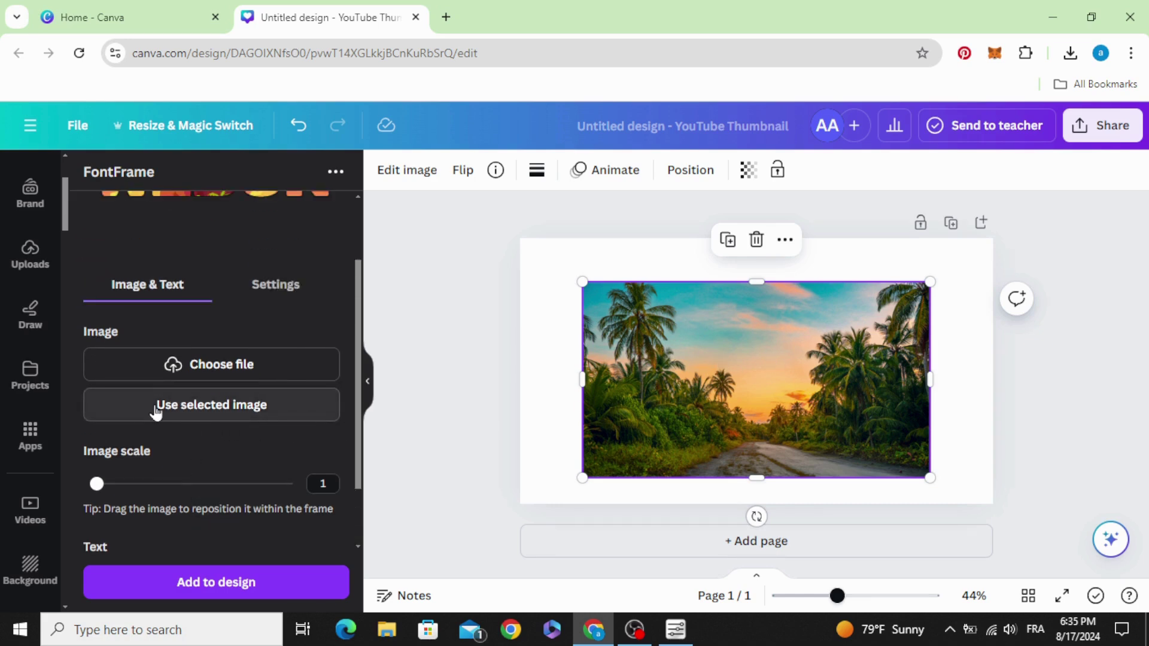
- Fill the lettering with the page's palm photo, set font to Montserrat and outline thickness 0
left_click(245, 412)
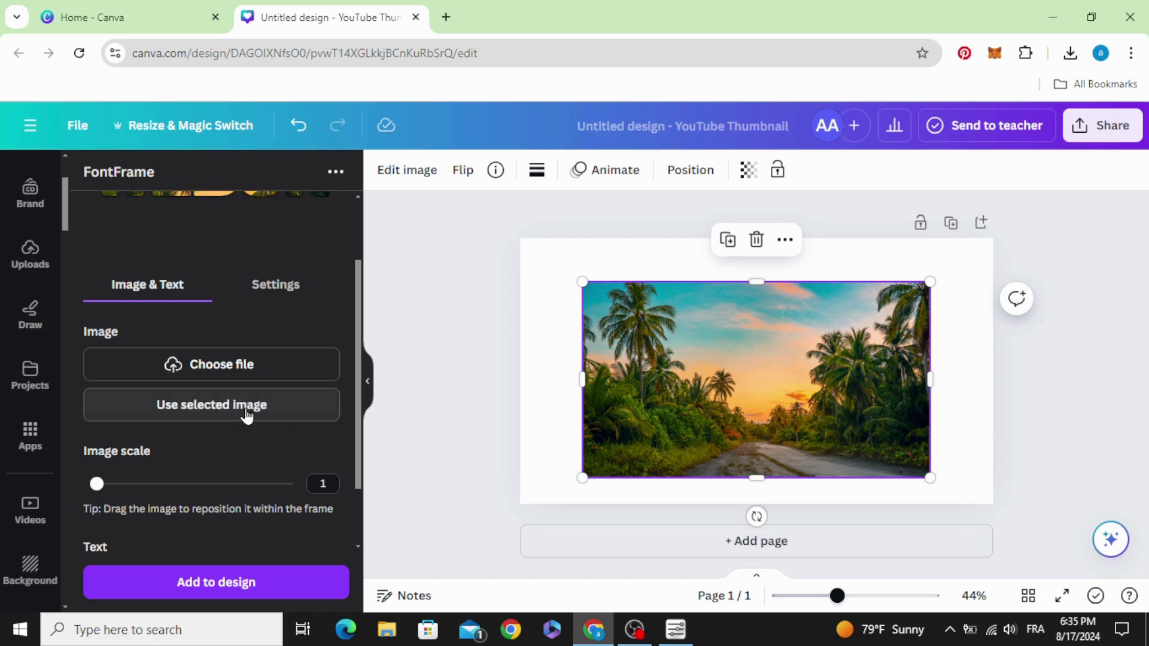
scroll(254, 414, "up", 2)
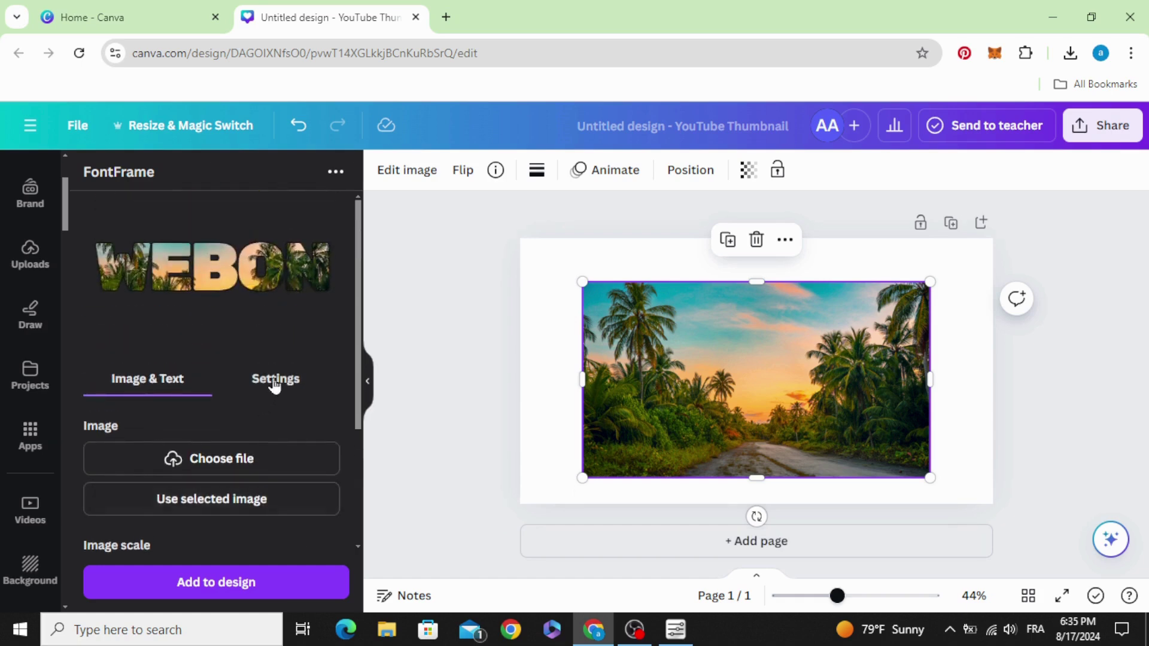
left_click(275, 386)
left_click(277, 461)
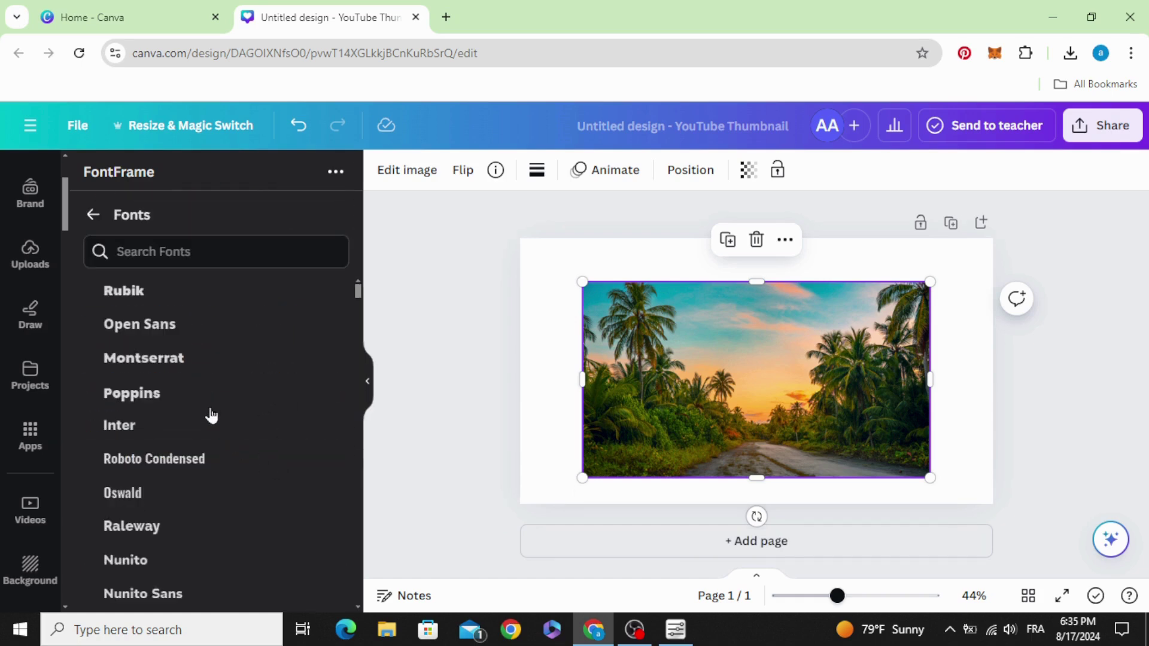
left_click(164, 358)
scroll(178, 400, "down", 4)
left_click_drag(133, 382, 82, 347)
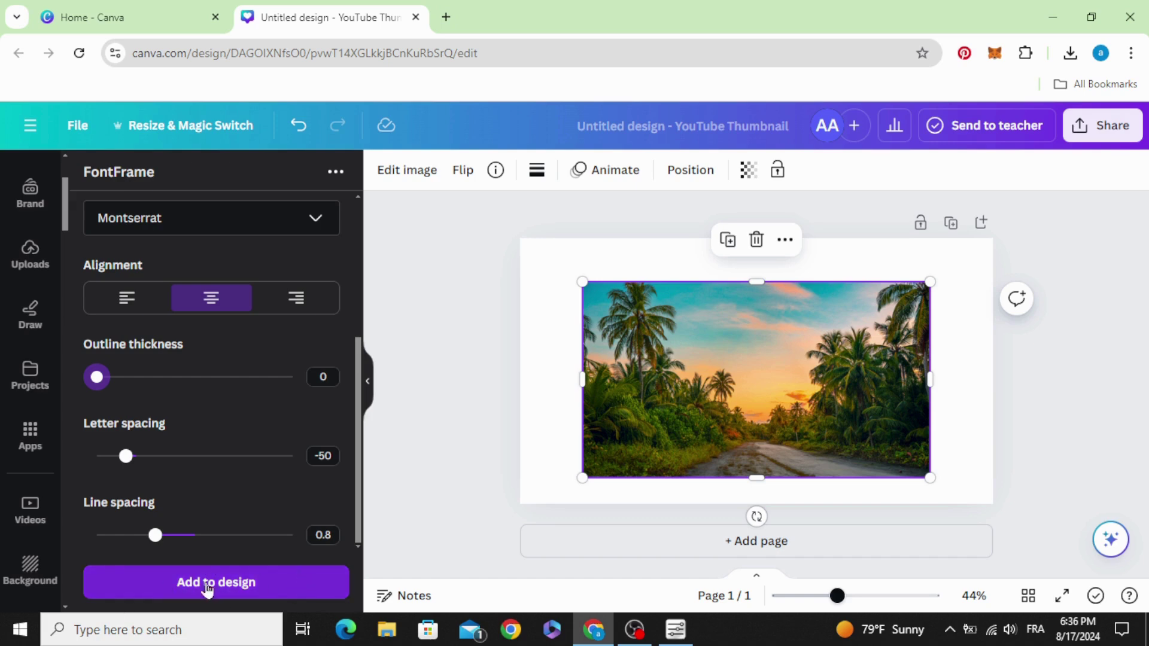
- Add WEBON to the design, enlarge it across the top, and shift the photo bottom-right
left_click(245, 586)
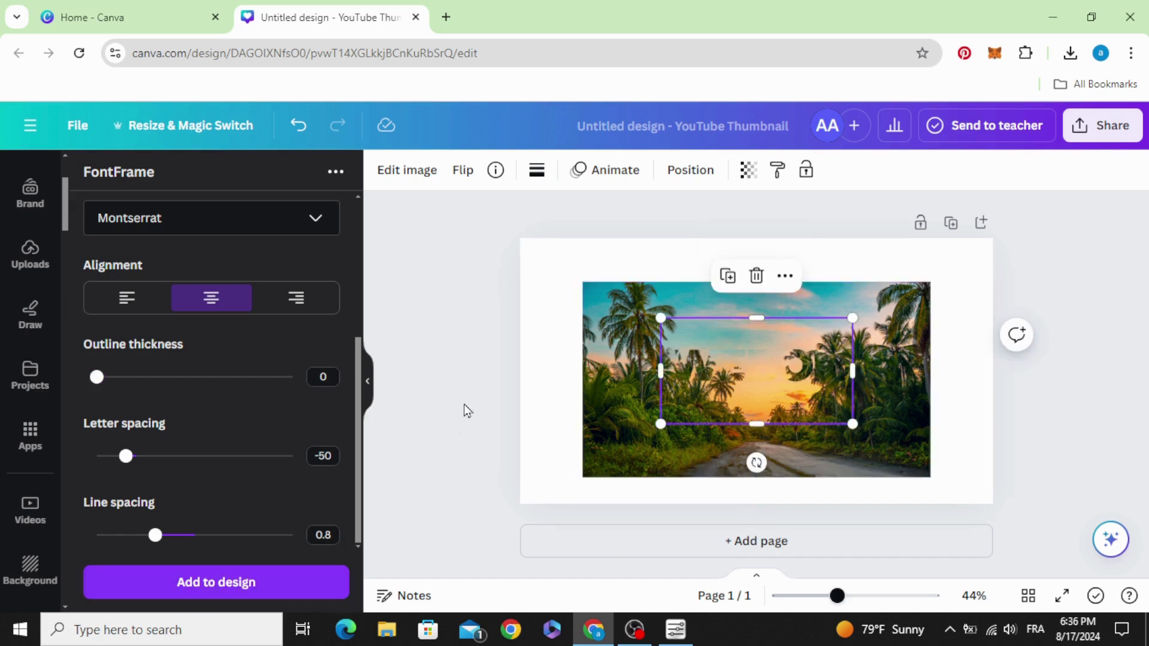
left_click_drag(720, 372, 624, 283)
left_click_drag(796, 394, 920, 433)
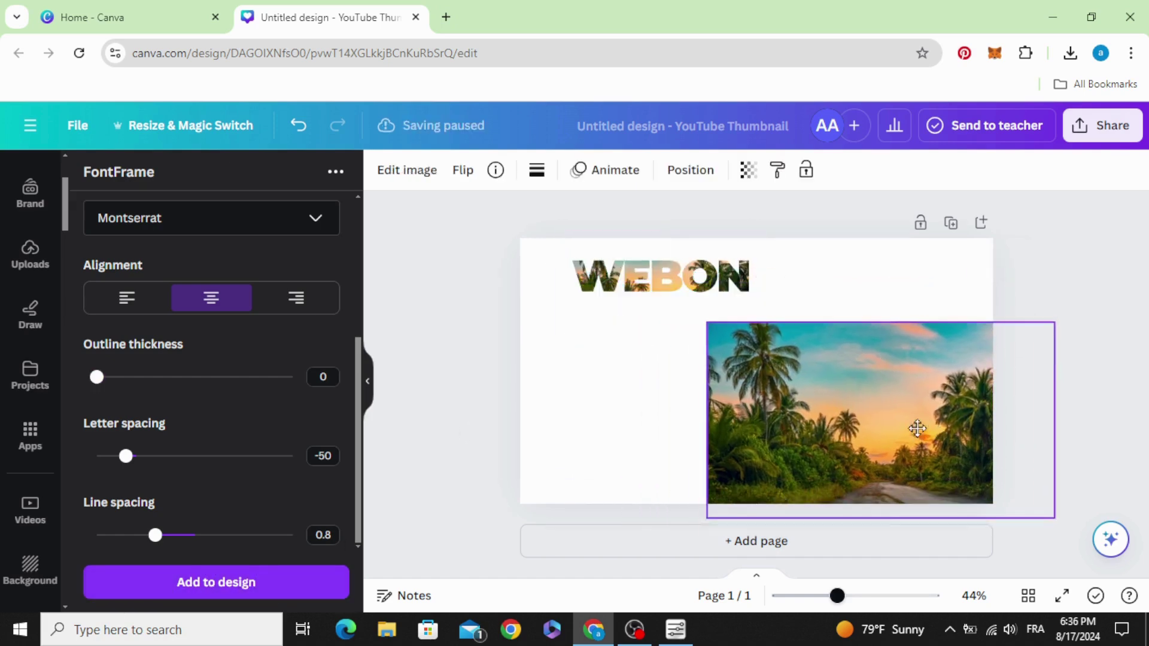
left_click(675, 295)
left_click_drag(756, 335, 917, 425)
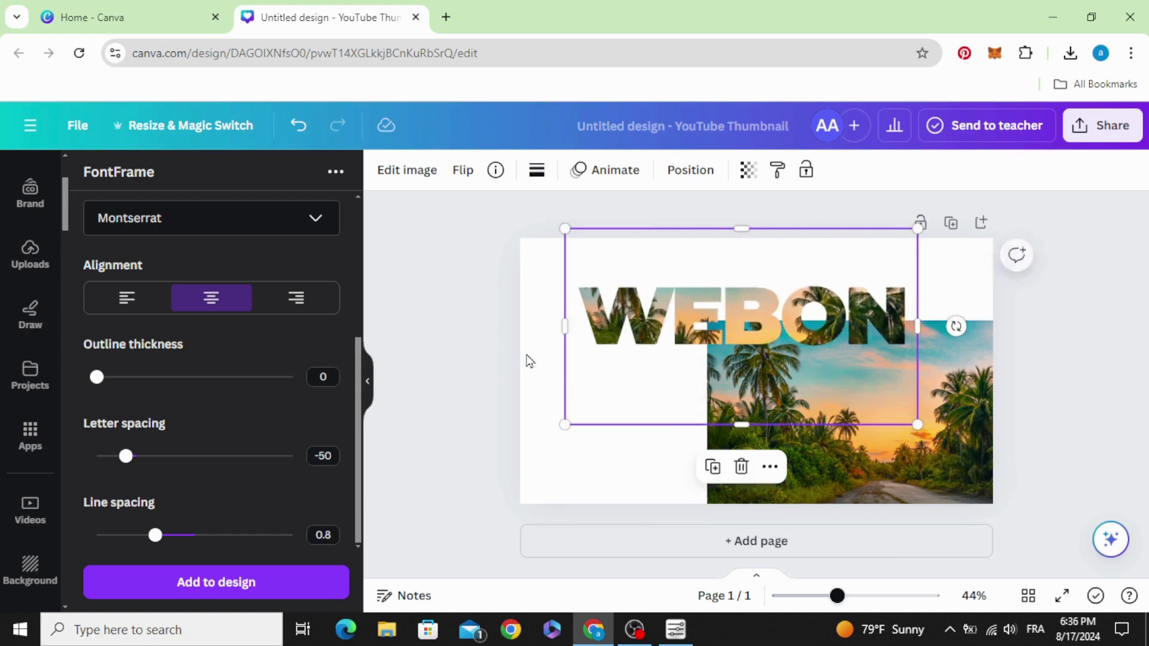
left_click_drag(652, 310, 657, 272)
scroll(17, 410, "down", 3)
scroll(27, 406, "up", 2)
- Search the Apps for TypeCutOut and open it
left_click(33, 441)
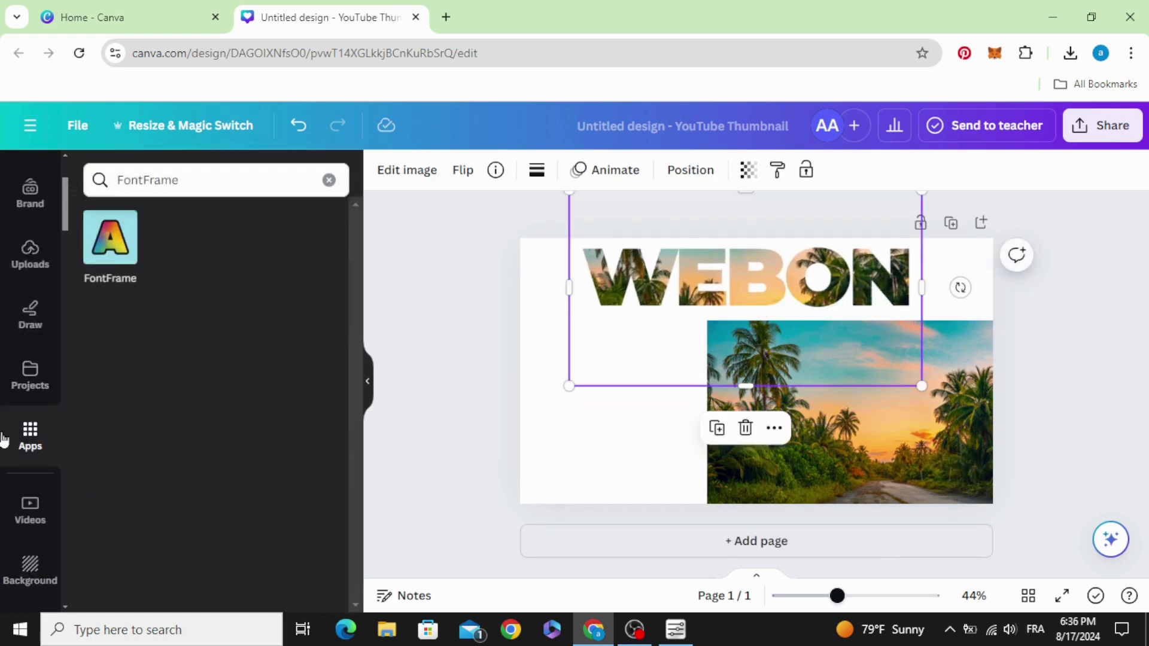
left_click(247, 178)
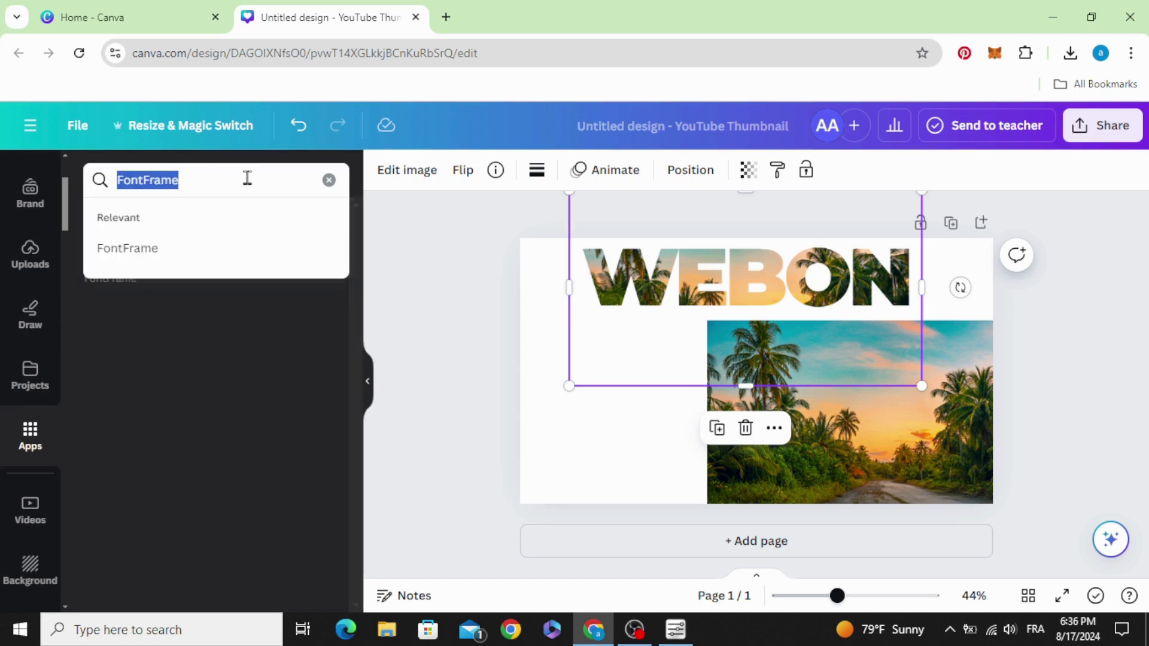
type("TYPE")
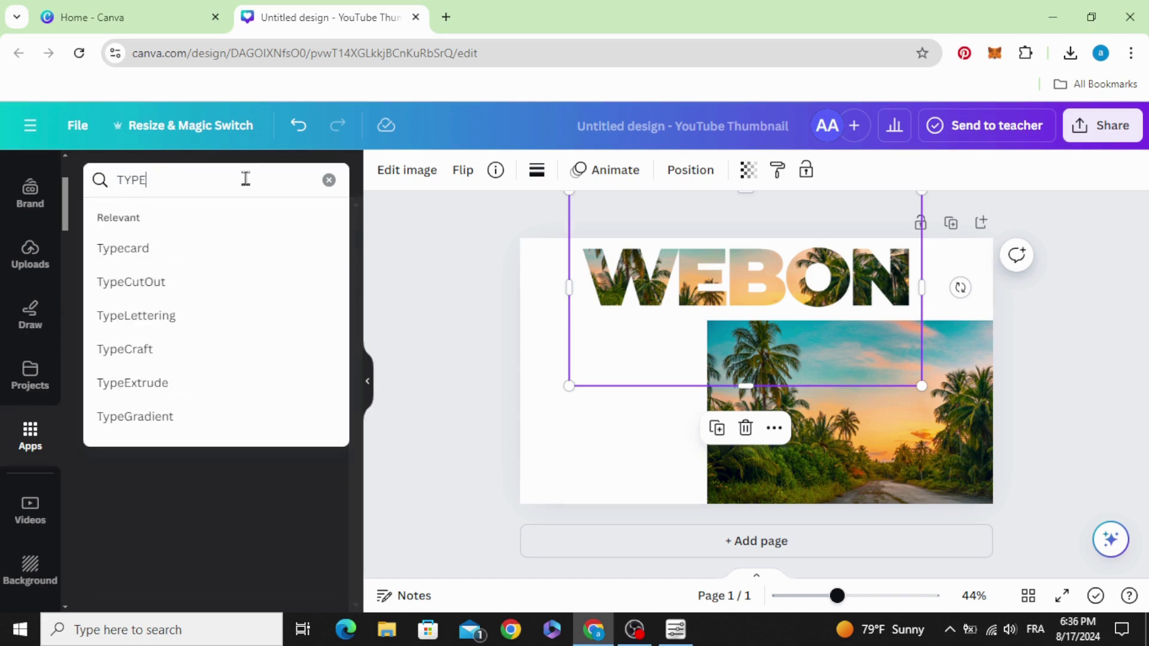
left_click(130, 296)
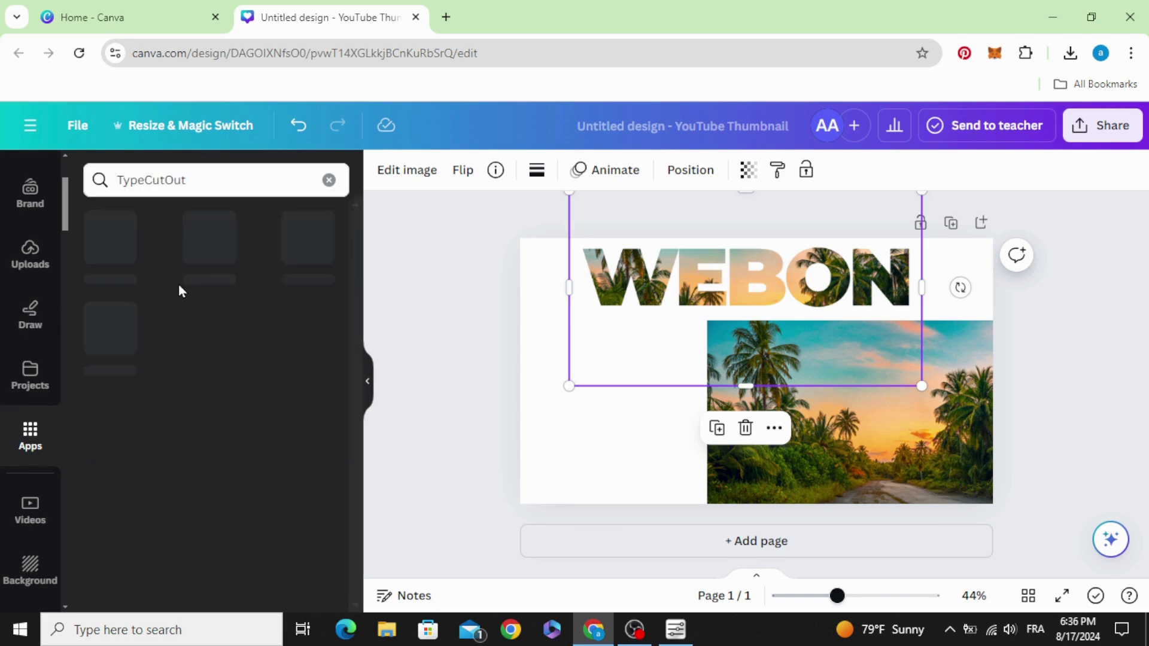
left_click(99, 246)
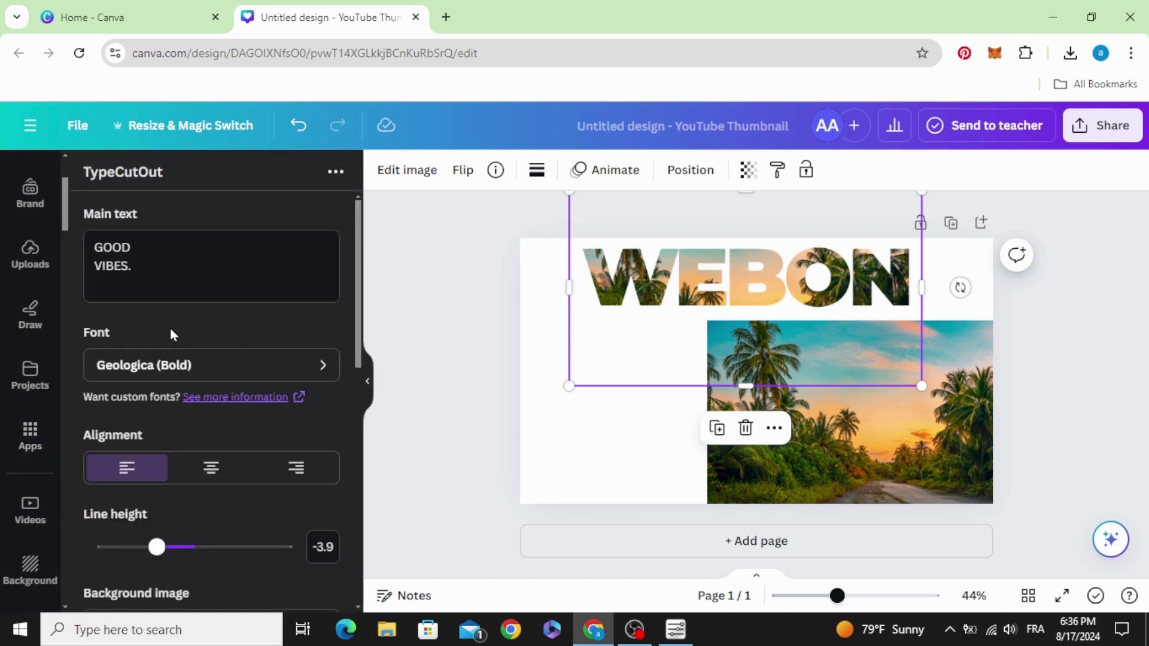
- Replace the GOOD VIBES main text and set the font to ADLaM Display
left_click_drag(160, 279, 88, 234)
type("WEBON")
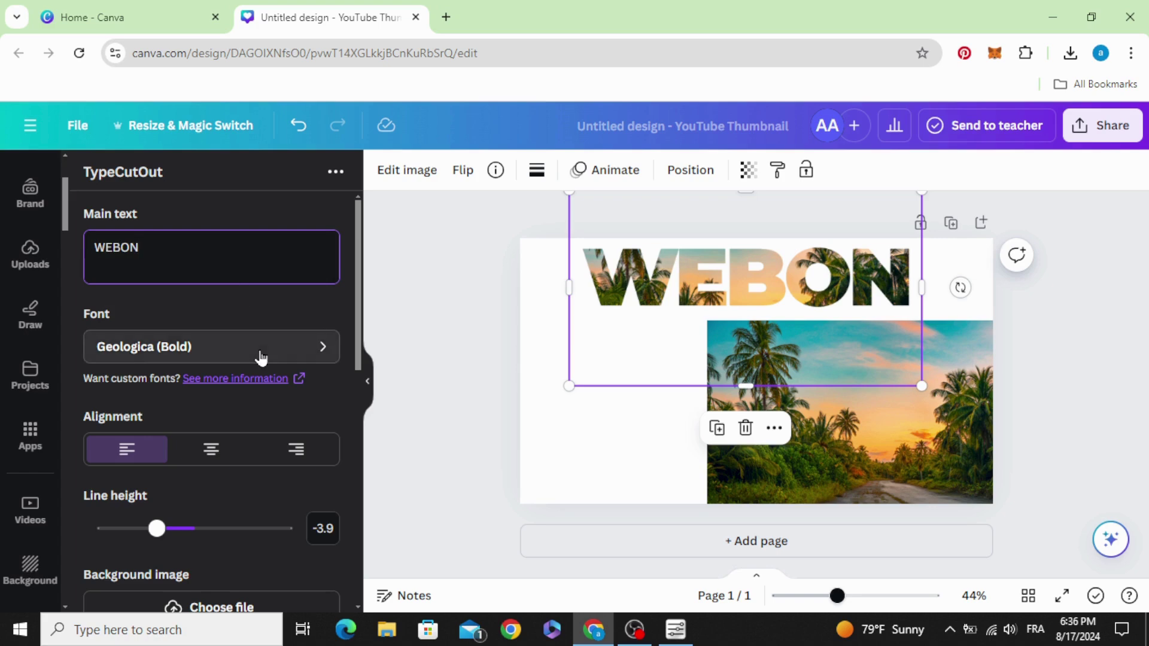
left_click(259, 356)
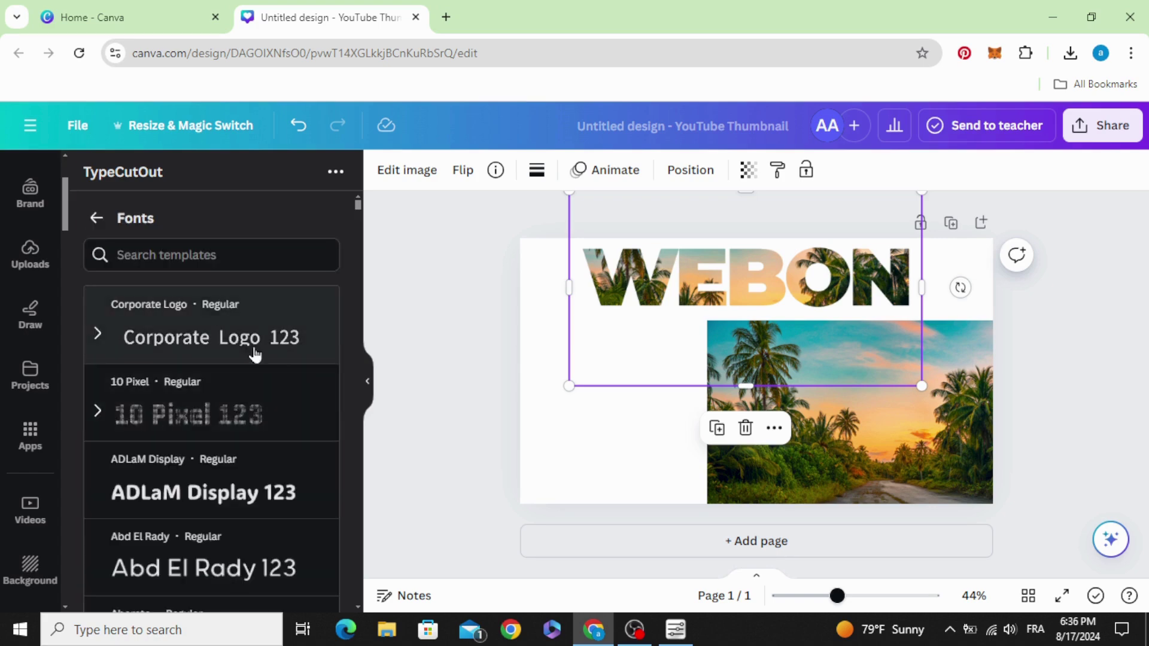
scroll(263, 389, "down", 3)
left_click(195, 323)
left_click(96, 218)
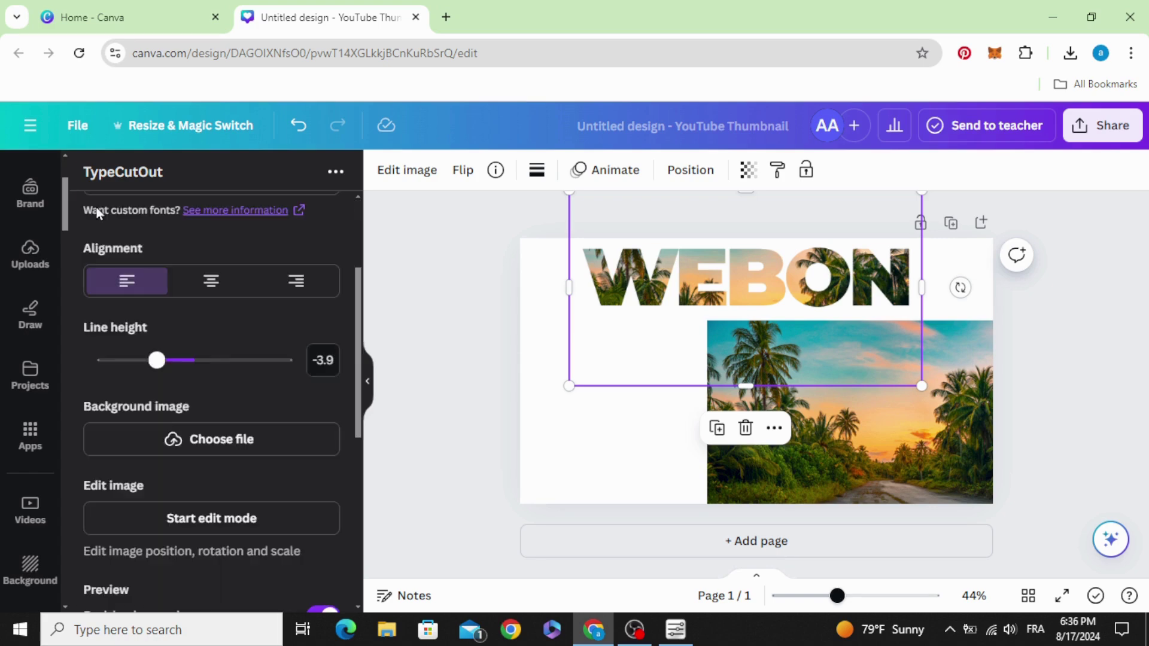
- Upload the 'Untitled design' image from Downloads as TypeCutOut's background image
left_click(226, 449)
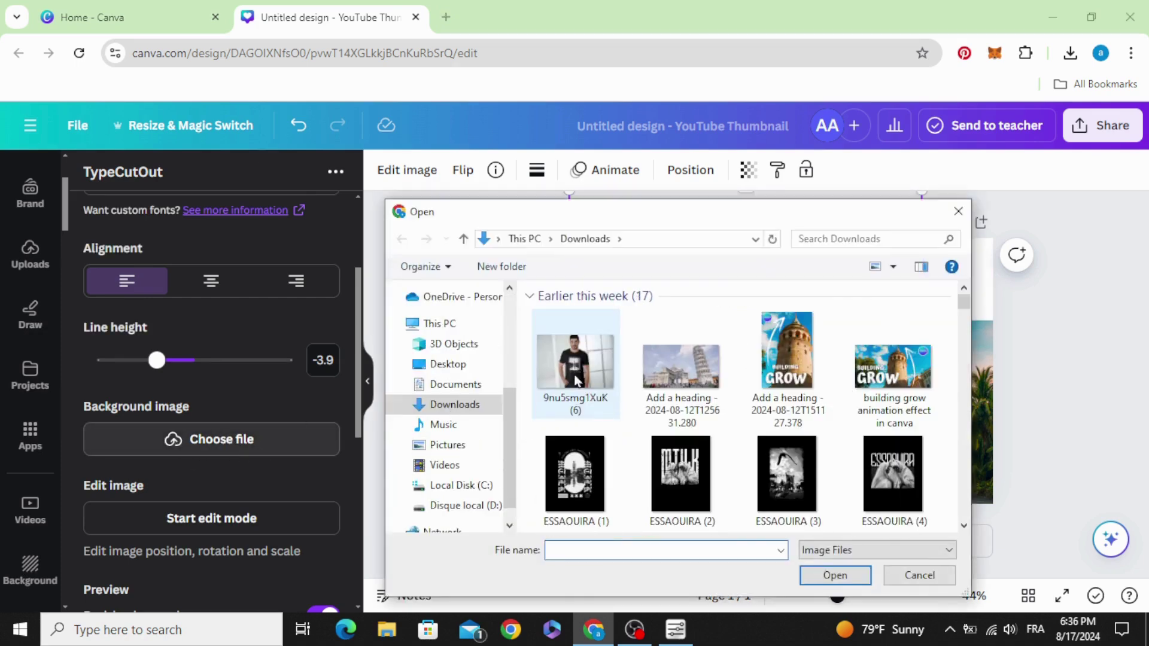
double_click(567, 366)
scroll(270, 414, "down", 1)
scroll(259, 445, "down", 2)
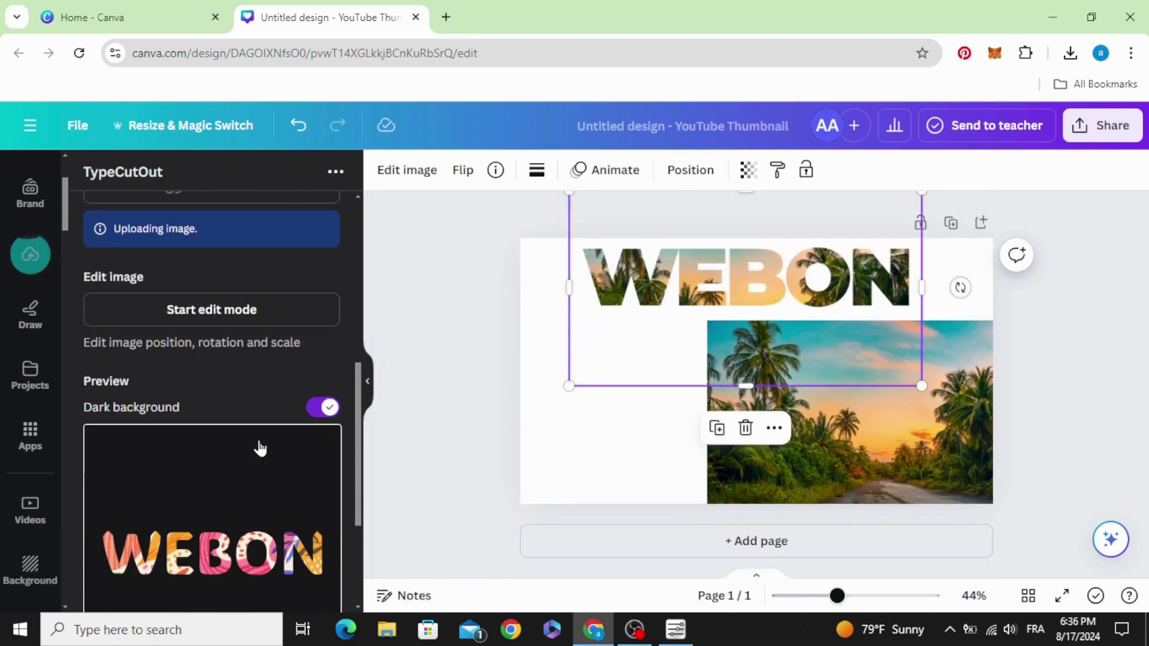
scroll(259, 443, "down", 2)
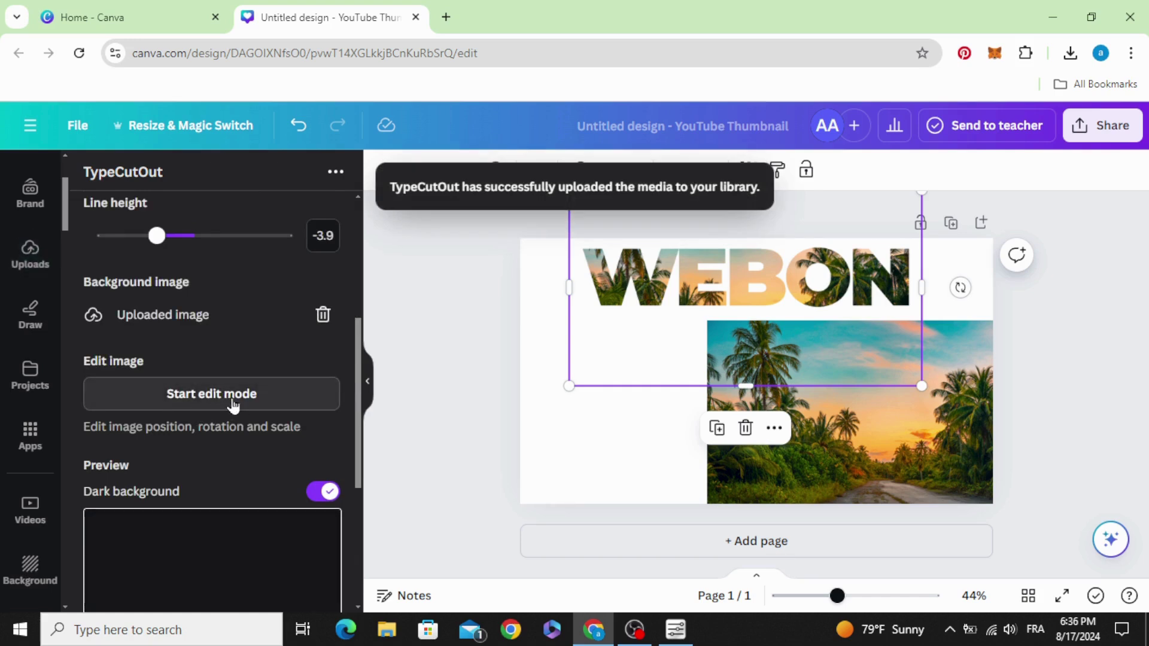
- Enlarge and tilt the photo behind the WEBON cutout, then add the cutout to the design
left_click(235, 405)
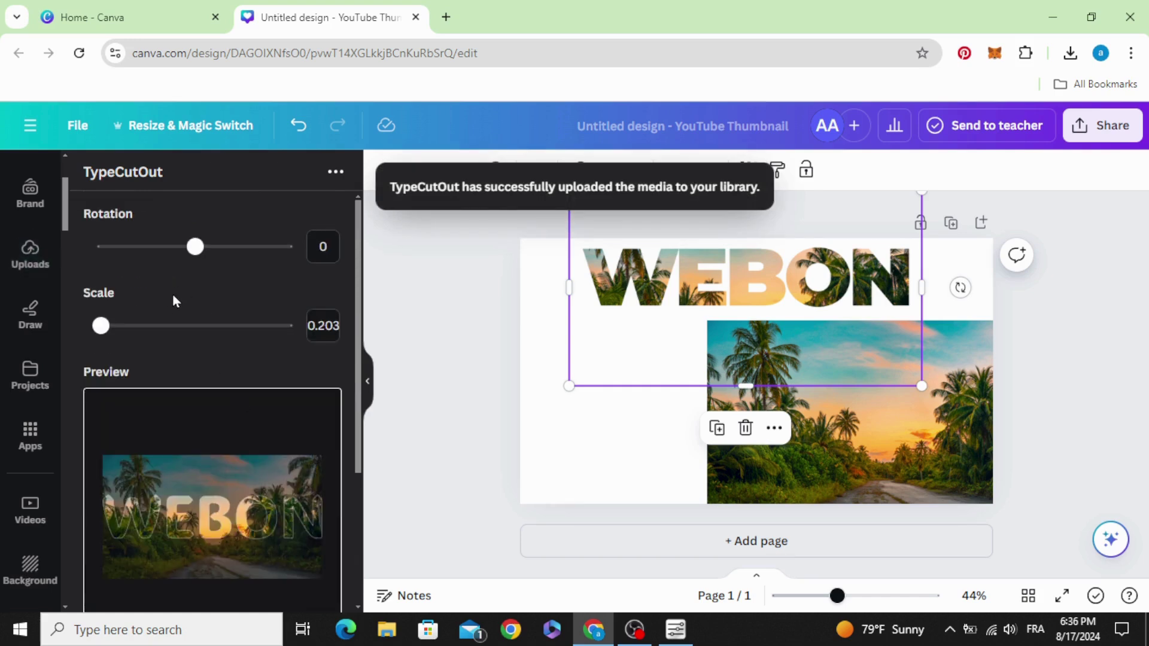
left_click_drag(109, 330, 103, 338)
left_click_drag(198, 258, 199, 265)
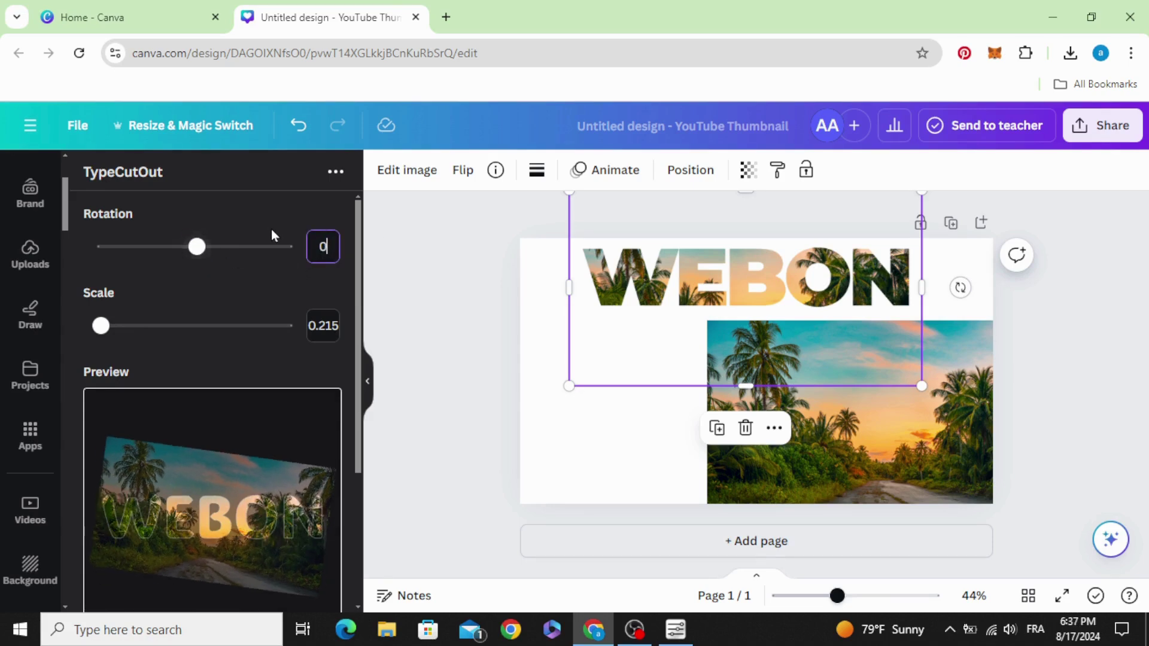
scroll(249, 274, "down", 3)
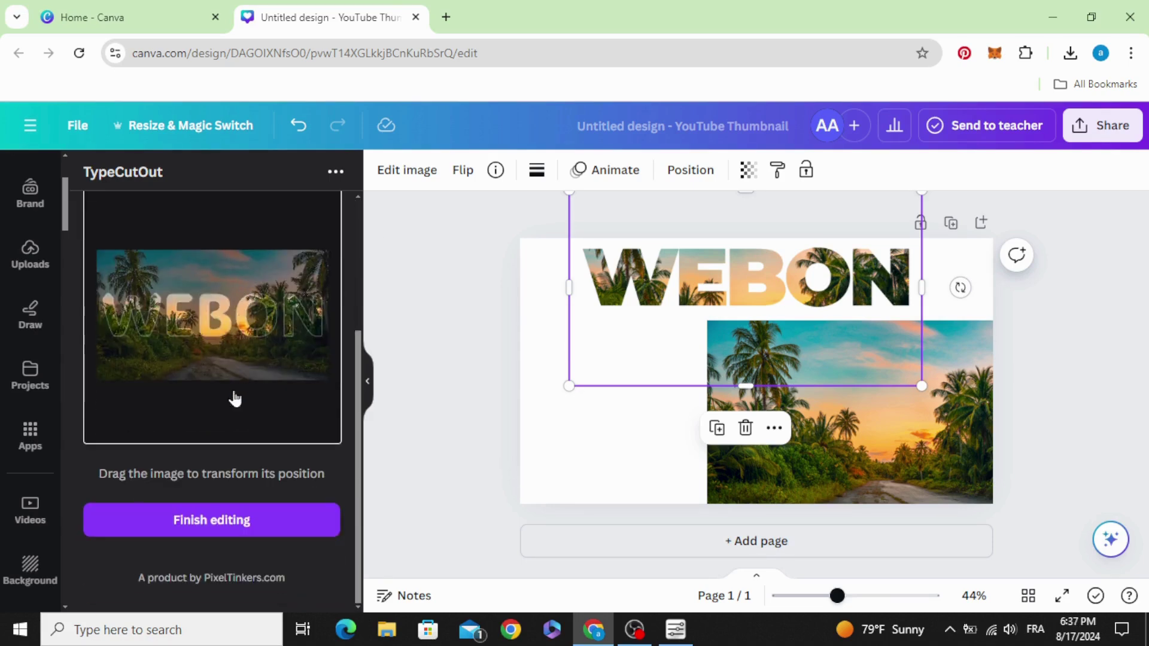
scroll(225, 420, "down", 3)
left_click(233, 520)
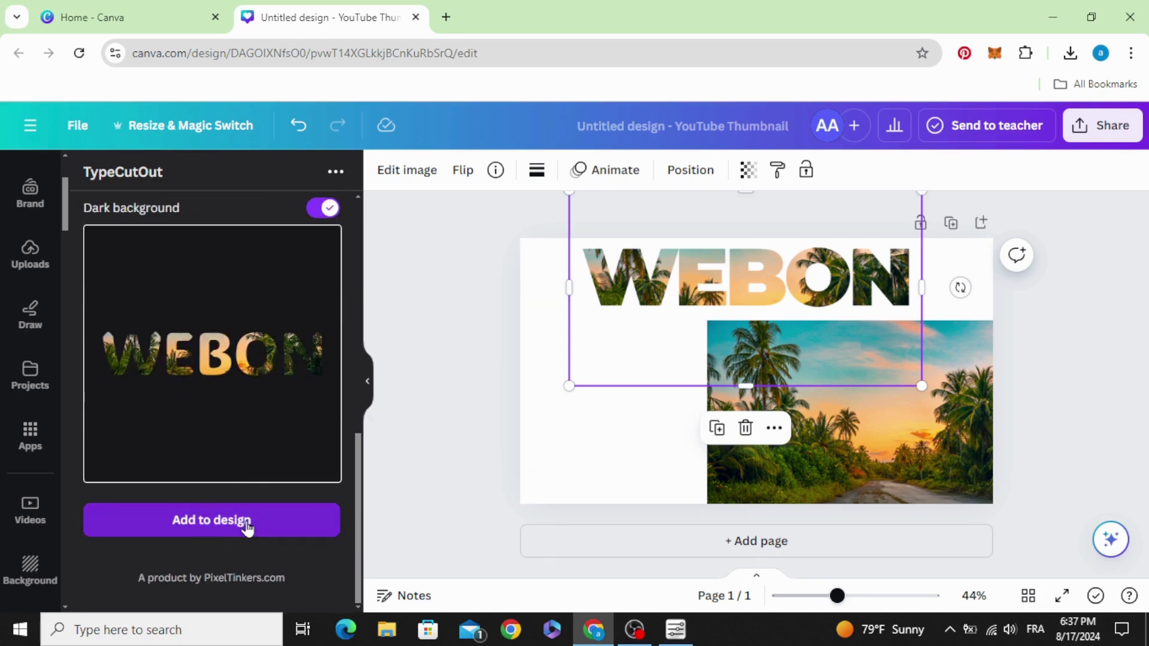
left_click(245, 519)
- Select both WEBON cutouts and delete them, leaving only the palm photo
left_click_drag(687, 373, 585, 347)
scroll(224, 465, "up", 6)
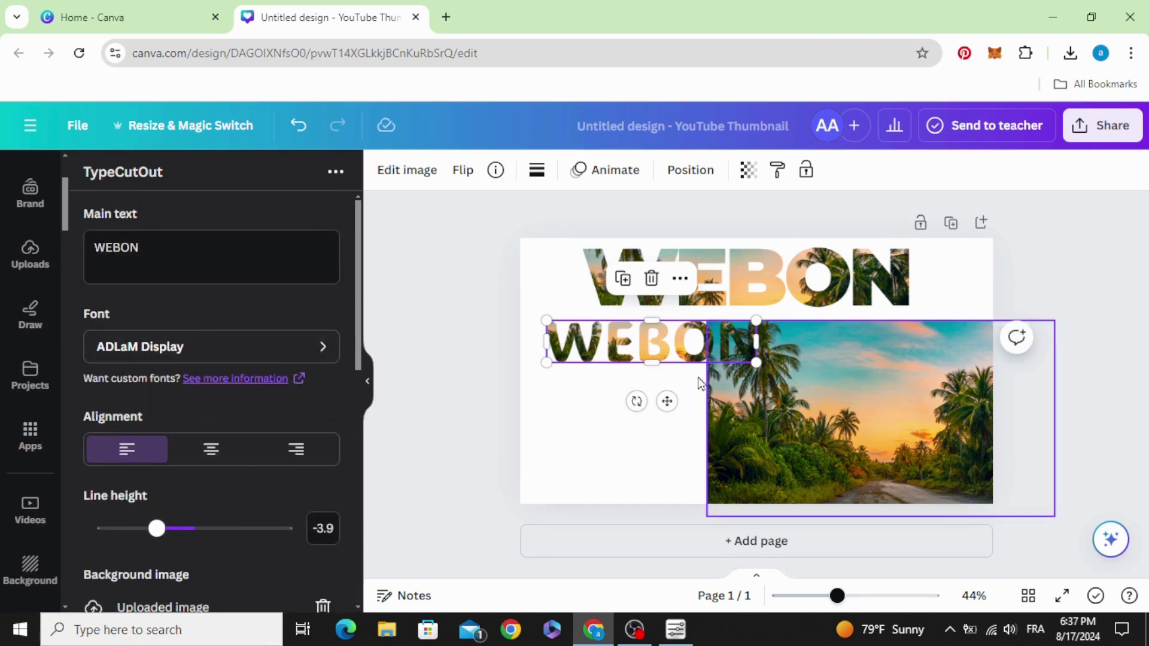
left_click(500, 233)
left_click_drag(502, 223, 623, 392)
left_click(760, 427)
- Add a heading over the centre of the photo reading WEBON
scroll(39, 398, "up", 2)
scroll(39, 398, "up", 1)
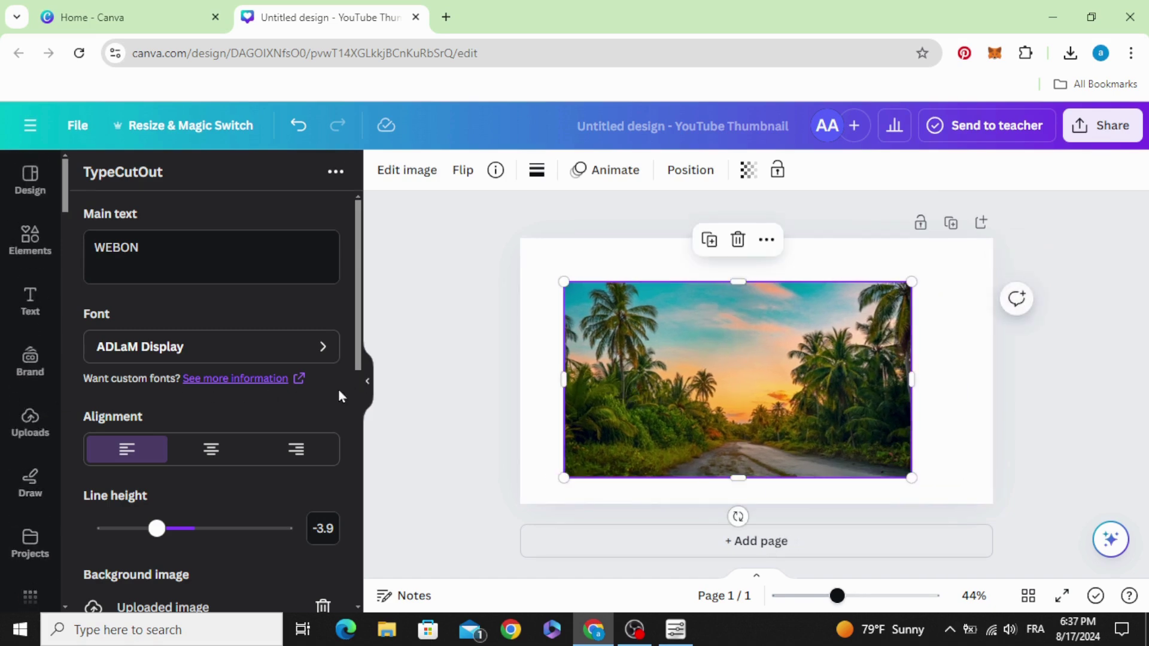
left_click(27, 299)
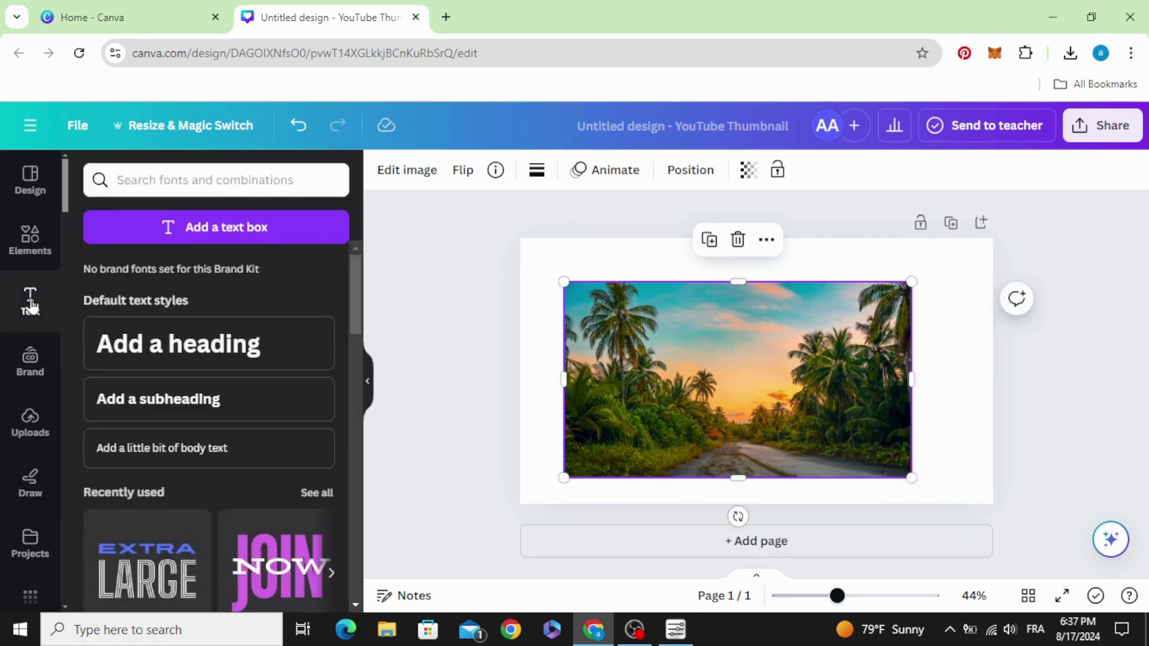
left_click(192, 341)
left_click_drag(703, 368, 671, 381)
double_click(671, 380)
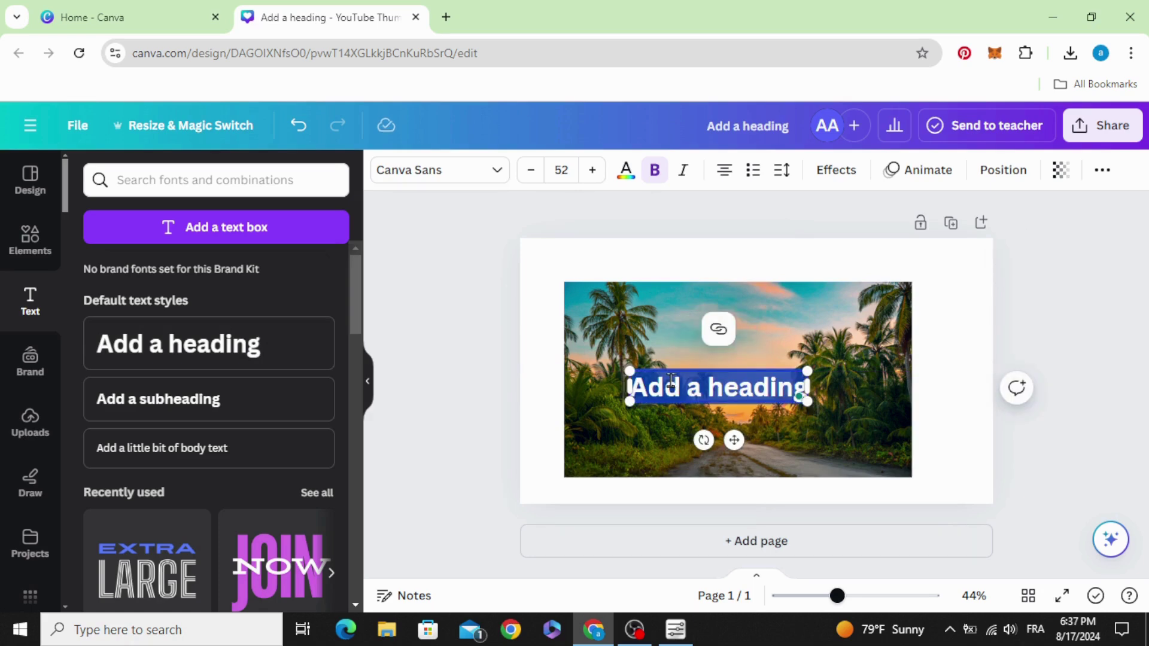
type("WEBON")
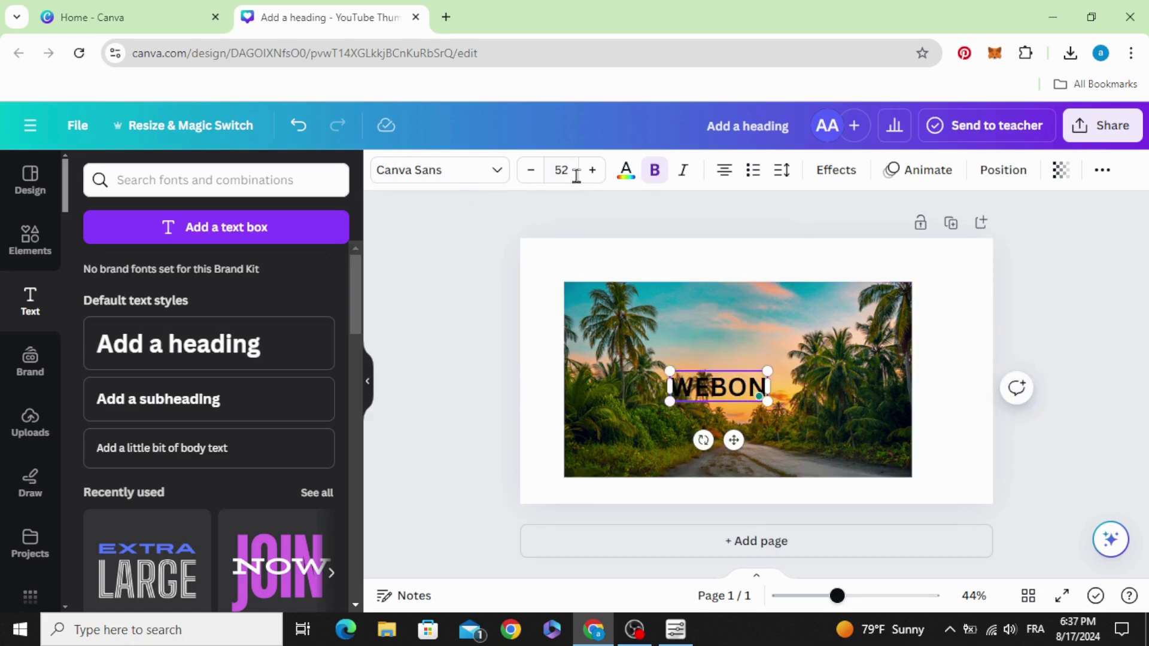
- Make the WEBON text white and enlarge it across the photo
left_click(625, 171)
left_click(183, 272)
left_click(625, 171)
left_click(626, 170)
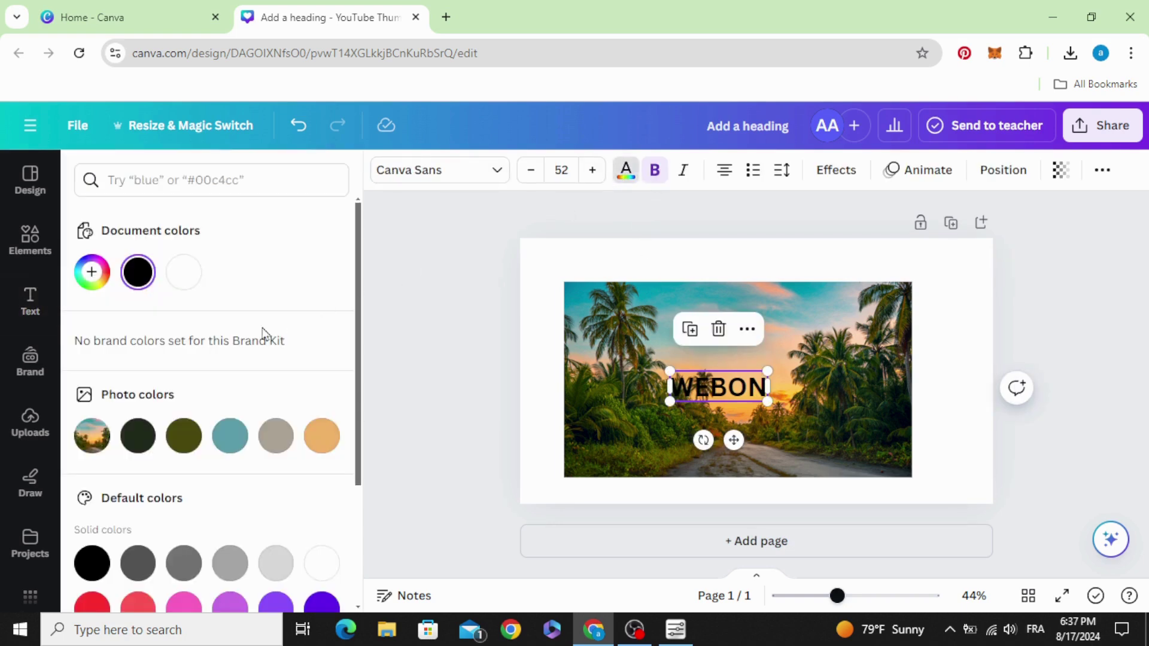
left_click(189, 278)
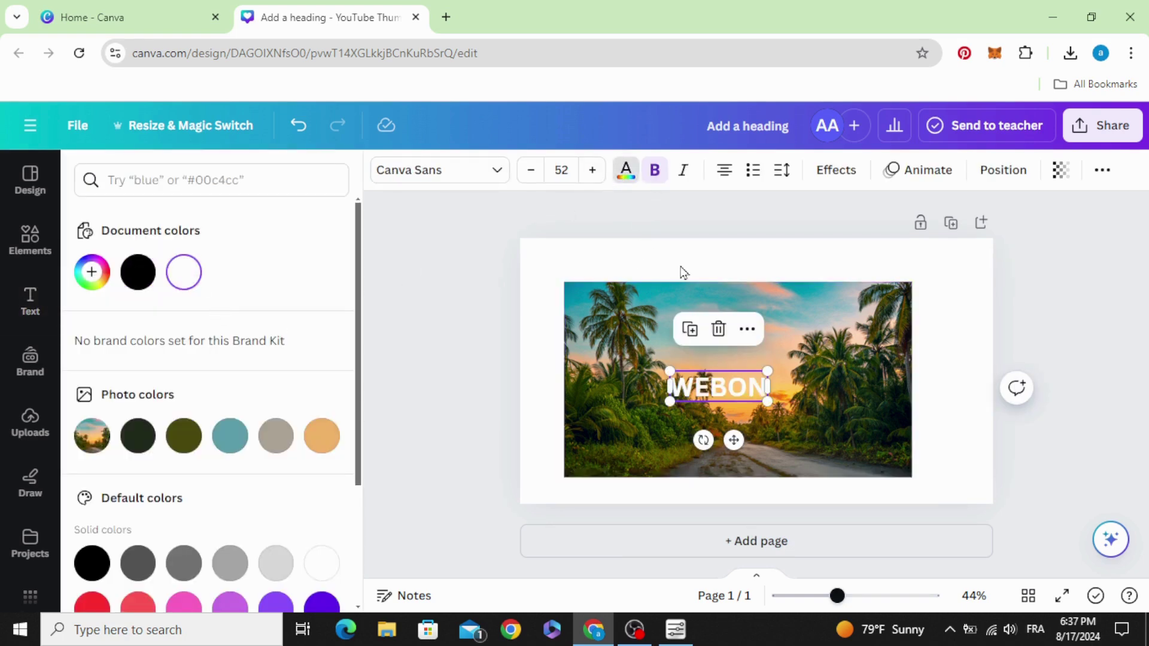
left_click_drag(669, 371, 564, 337)
left_click_drag(800, 429, 904, 472)
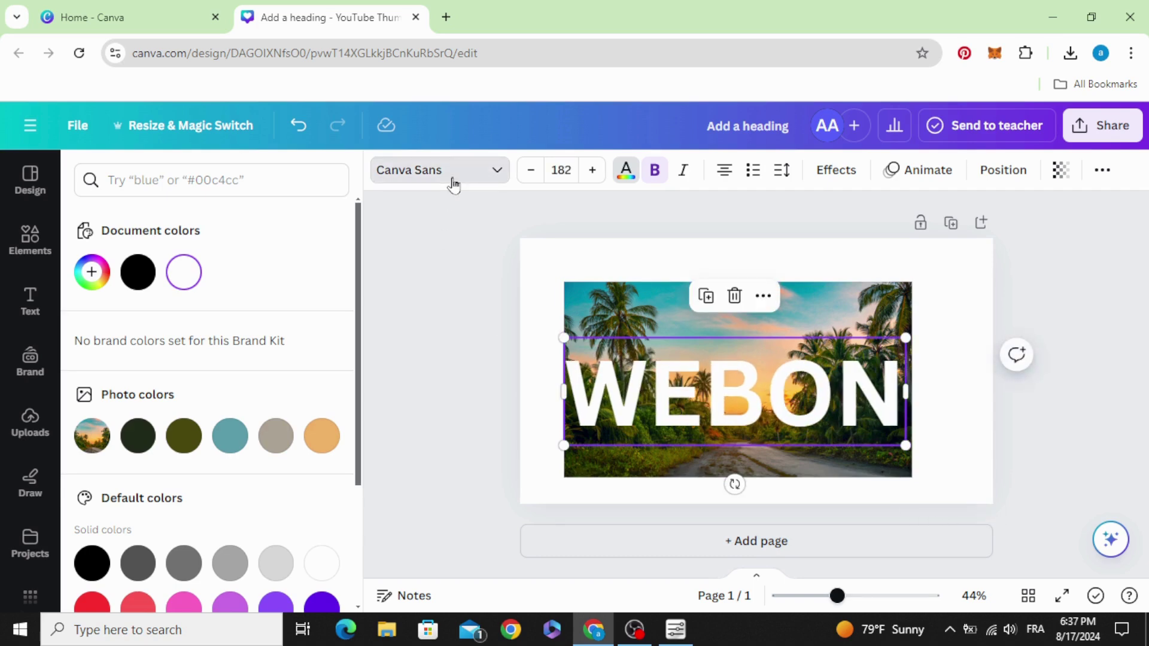
- Change the WEBON font to 210 수퍼사이즈 Black Box
left_click(450, 175)
left_click(214, 219)
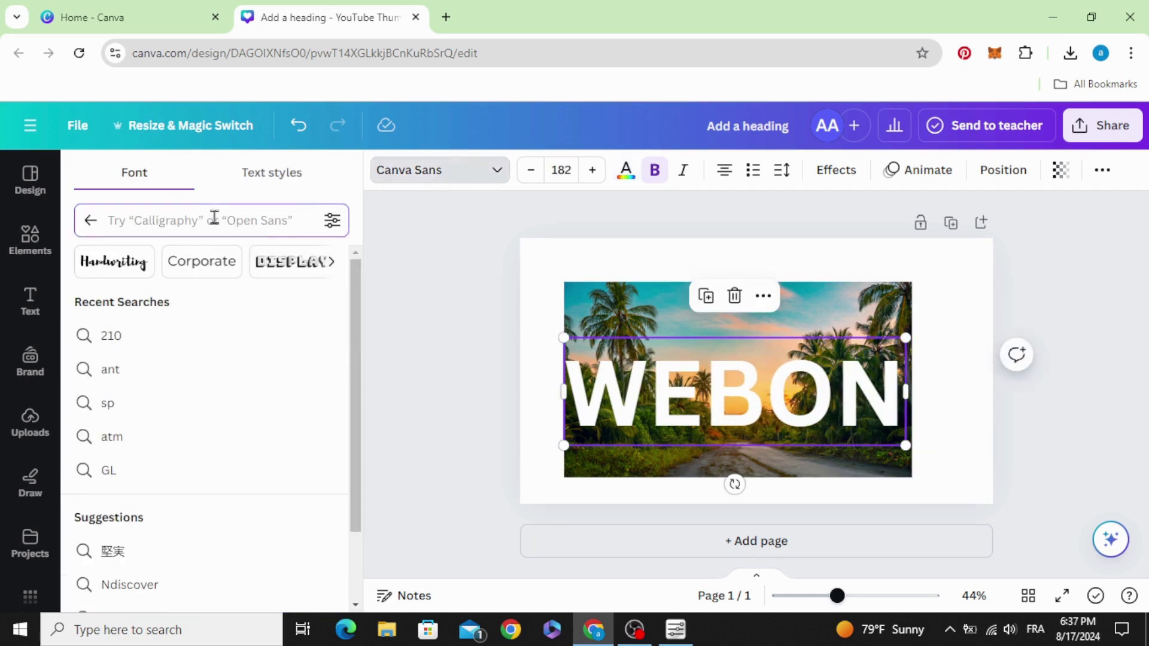
type("210")
key("Return")
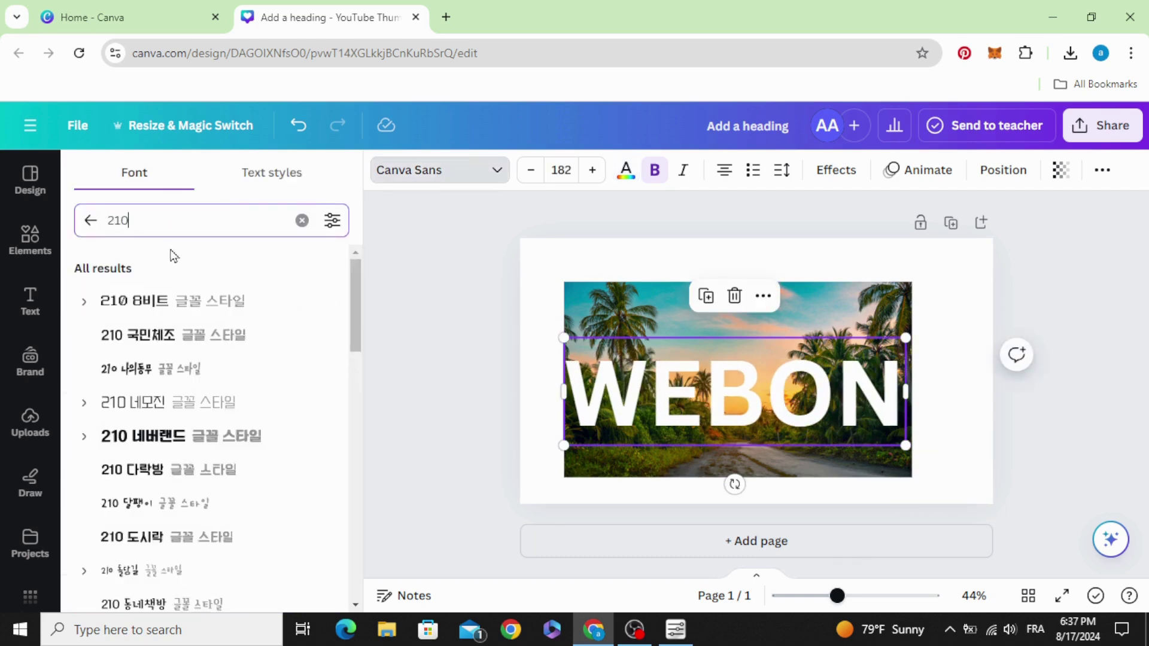
scroll(200, 317, "down", 15)
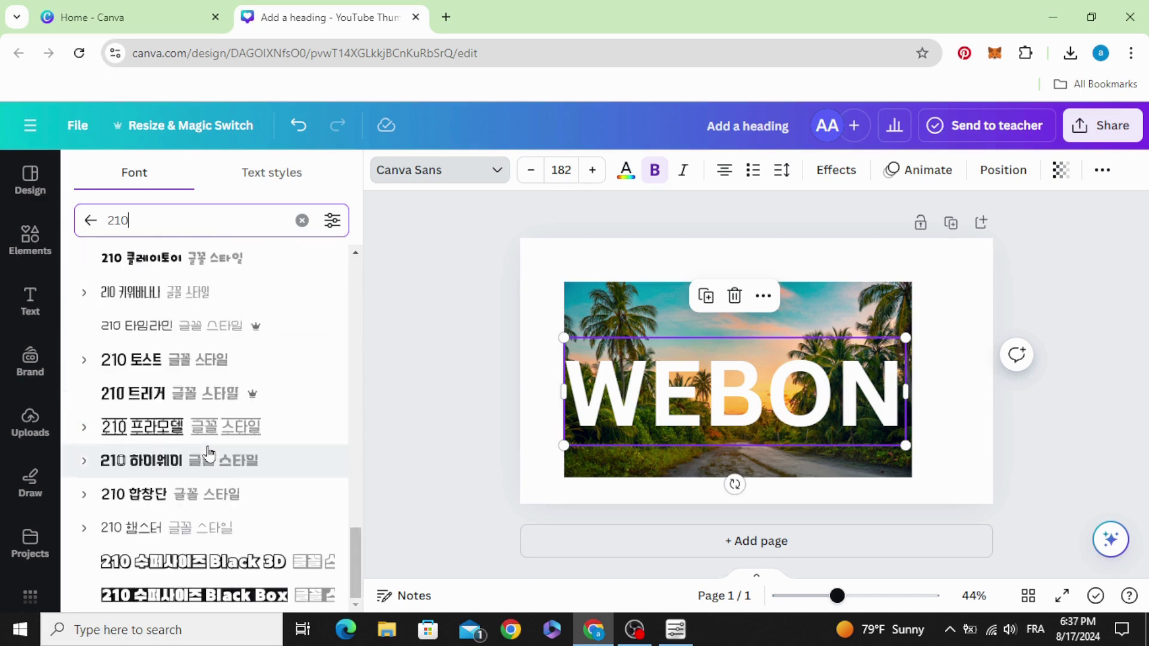
left_click(226, 598)
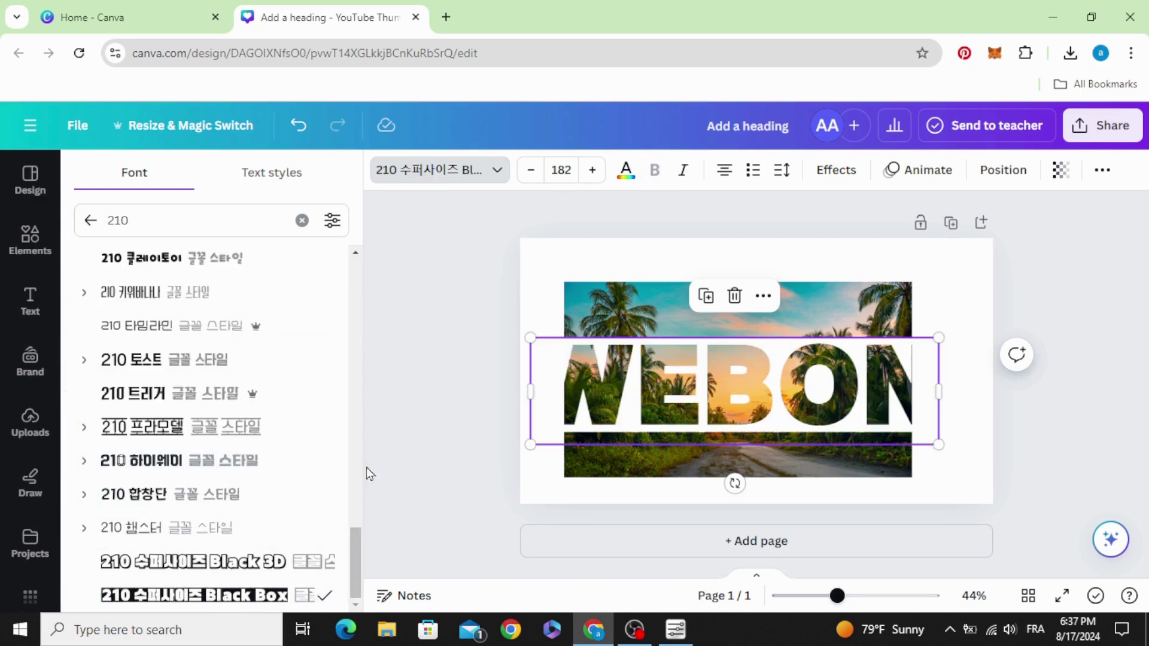
- Resize WEBON to fit the photo's width and move it up onto the photo
left_click(448, 371)
left_click(542, 359)
left_click_drag(530, 338, 570, 348)
left_click_drag(938, 348, 911, 353)
left_click_drag(565, 355, 563, 354)
left_click_drag(652, 389, 654, 366)
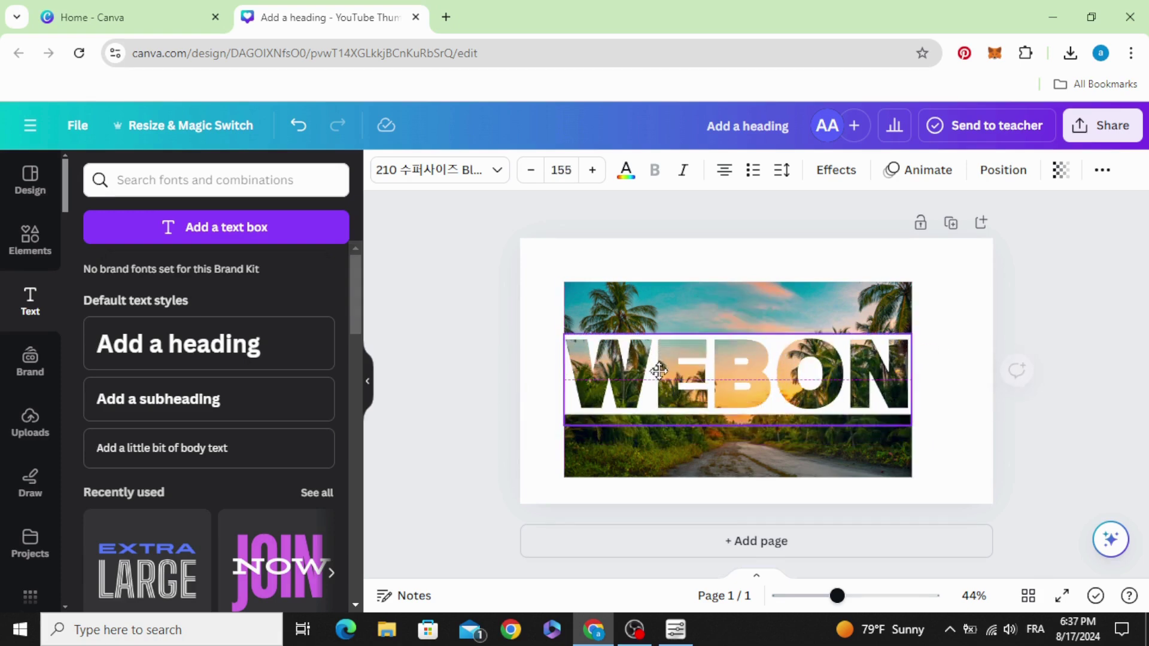
- Crop the photo's top and bottom to the letters, then nudge both right
left_click(685, 308)
left_click_drag(736, 280, 738, 333)
left_click_drag(737, 478, 738, 414)
left_click(507, 422)
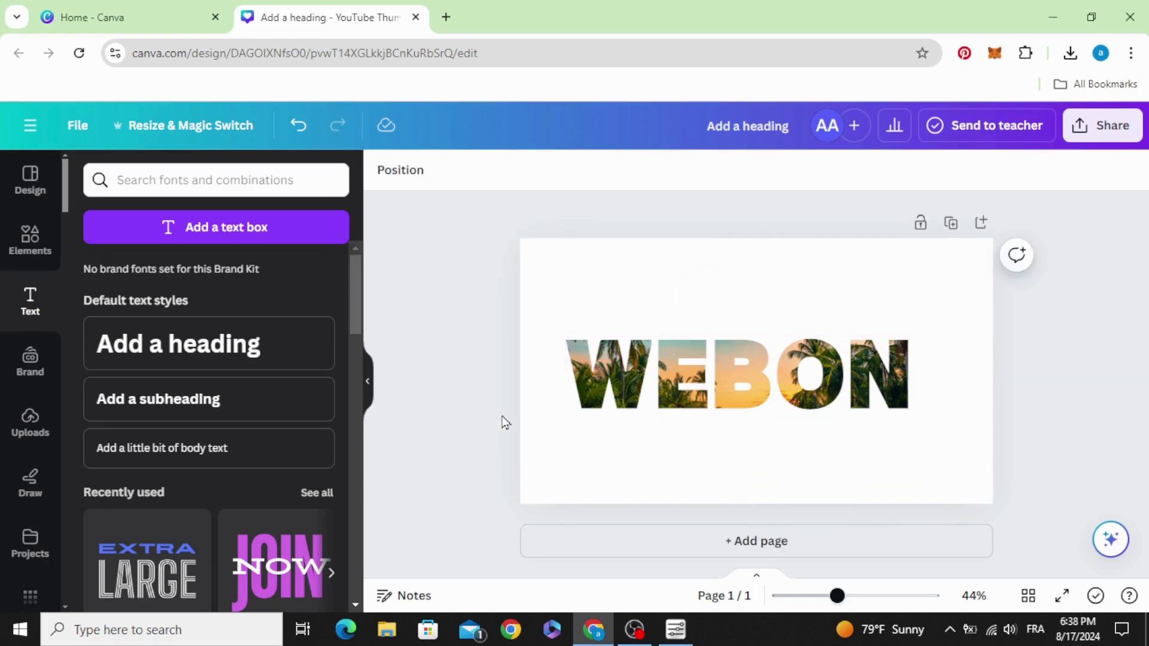
left_click_drag(474, 259, 790, 473)
left_click_drag(706, 398, 756, 263)
- Delete the WEBON heading and extend the photo's crop back out
left_click(536, 363)
left_click(814, 282)
left_click_drag(756, 414, 756, 482)
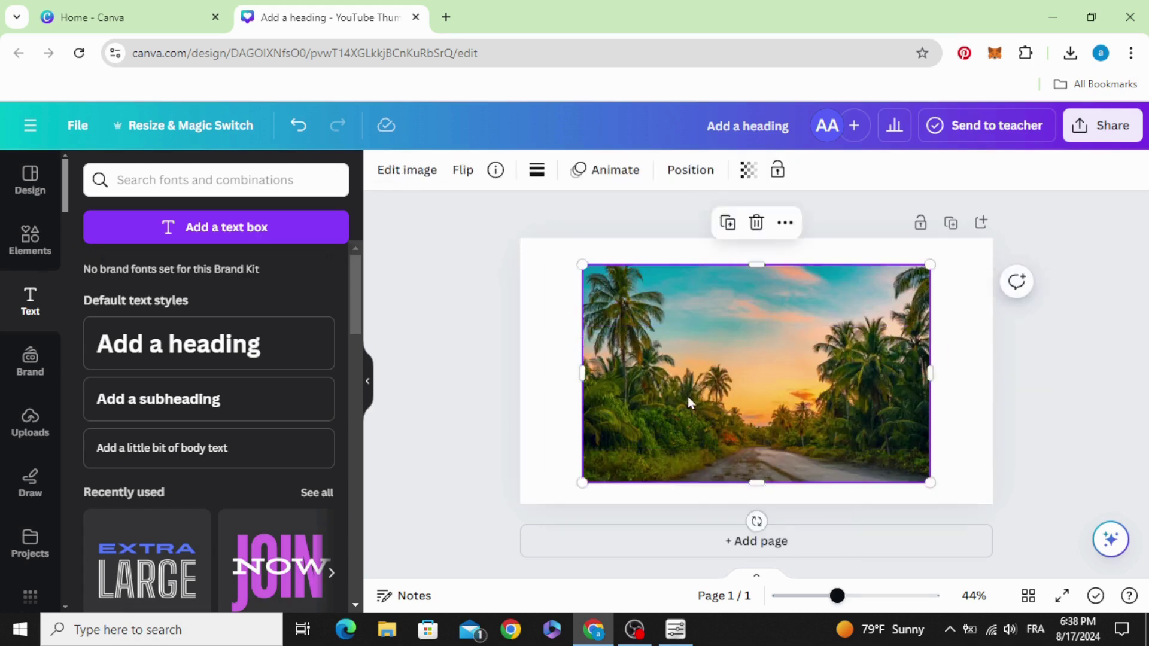
left_click_drag(688, 398, 698, 395)
scroll(26, 377, "down", 2)
scroll(24, 339, "up", 2)
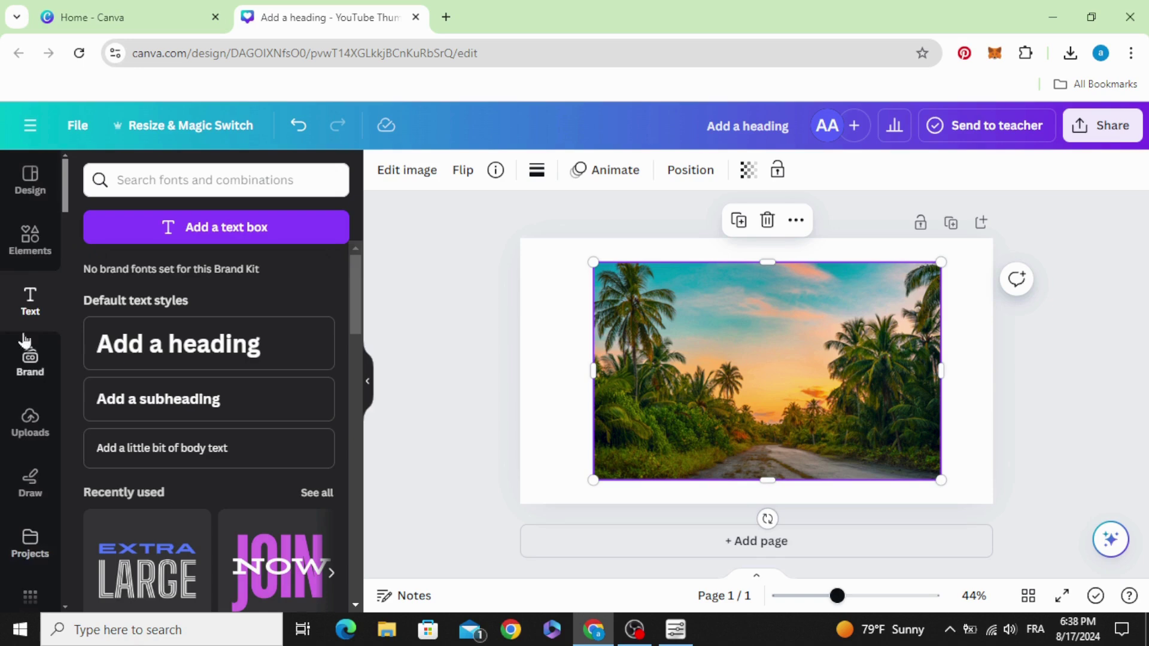
- Add an O letter frame from Elements > Frames and position it beside the photo
left_click(39, 248)
scroll(175, 361, "down", 15)
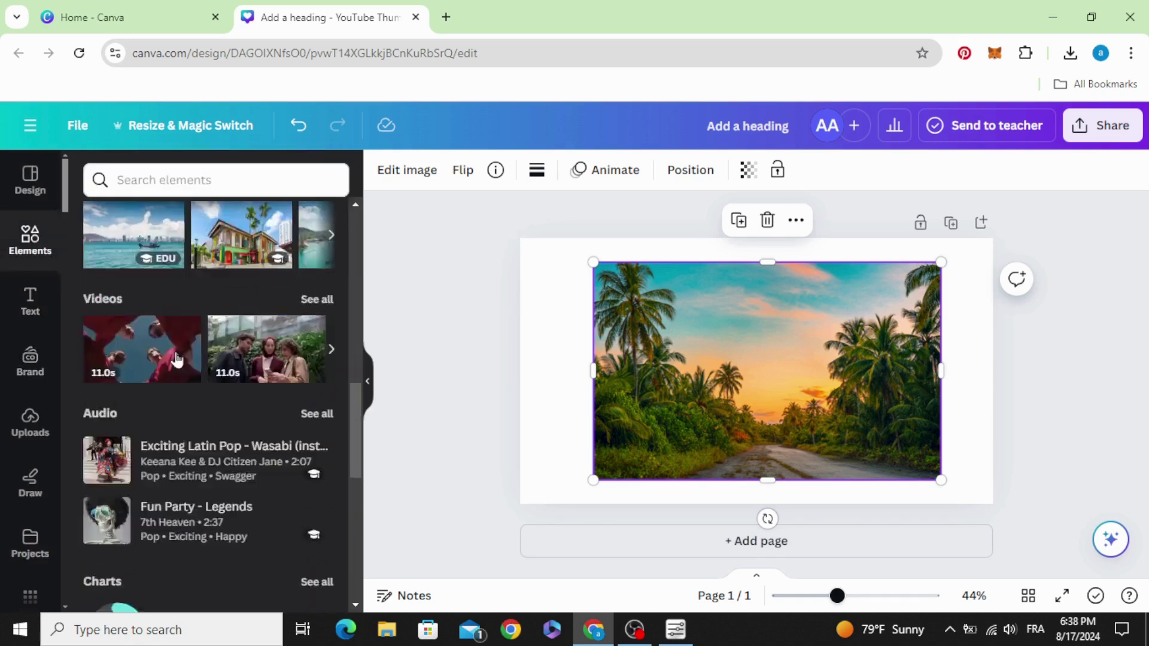
scroll(175, 359, "down", 3)
left_click(310, 301)
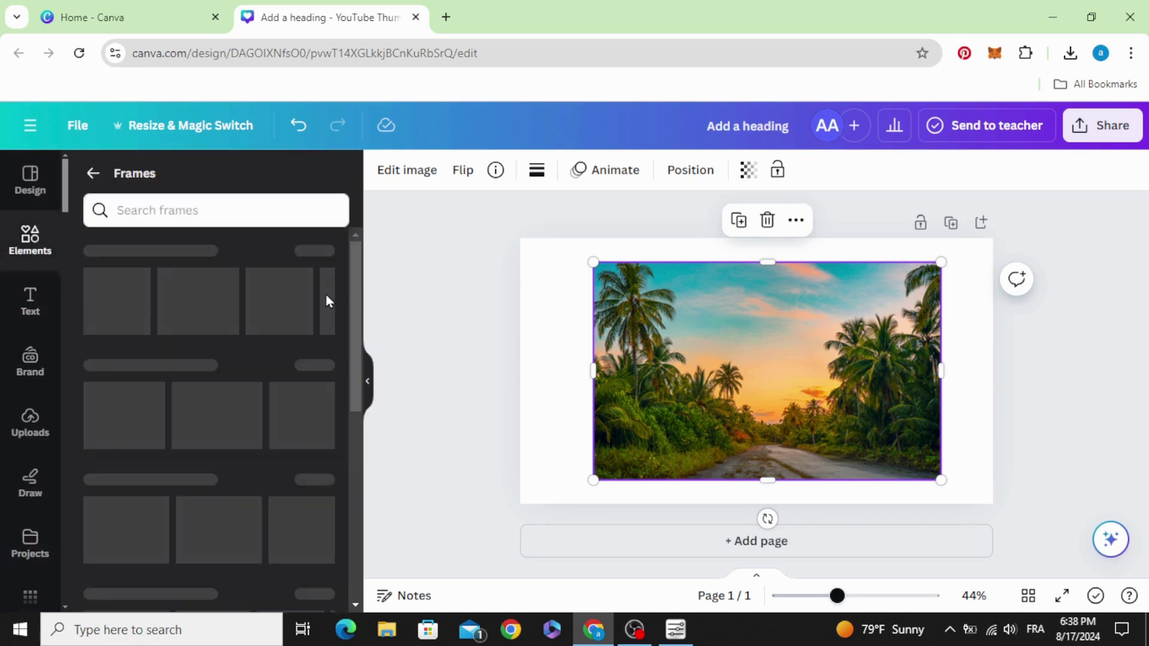
left_click(172, 217)
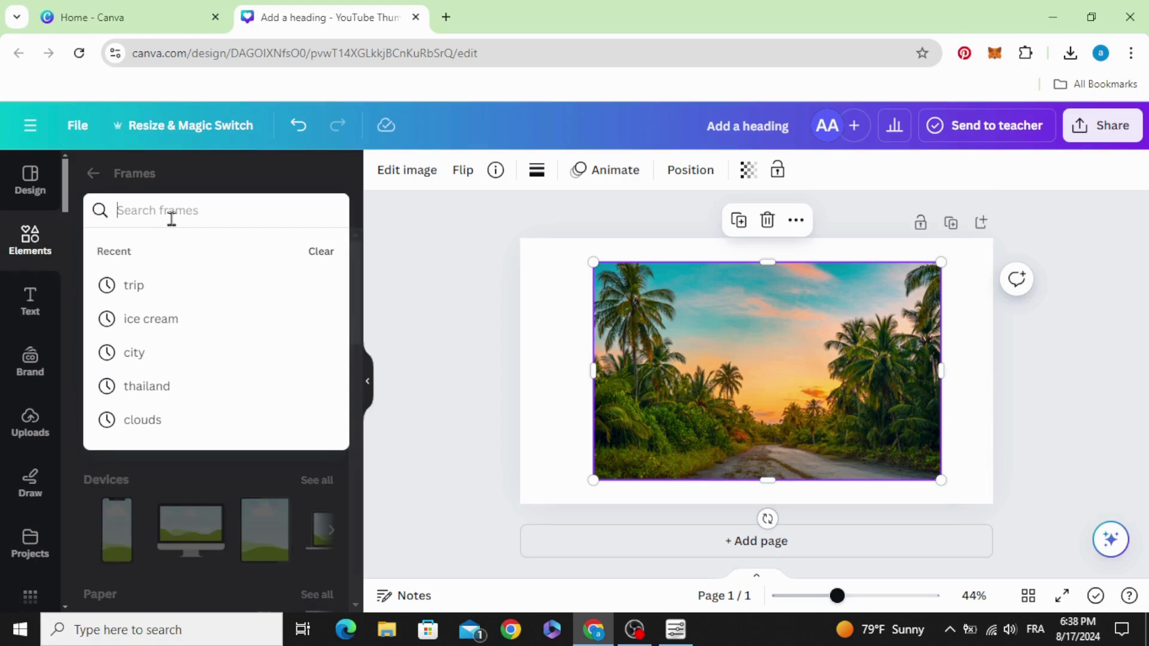
type("o")
key("Return")
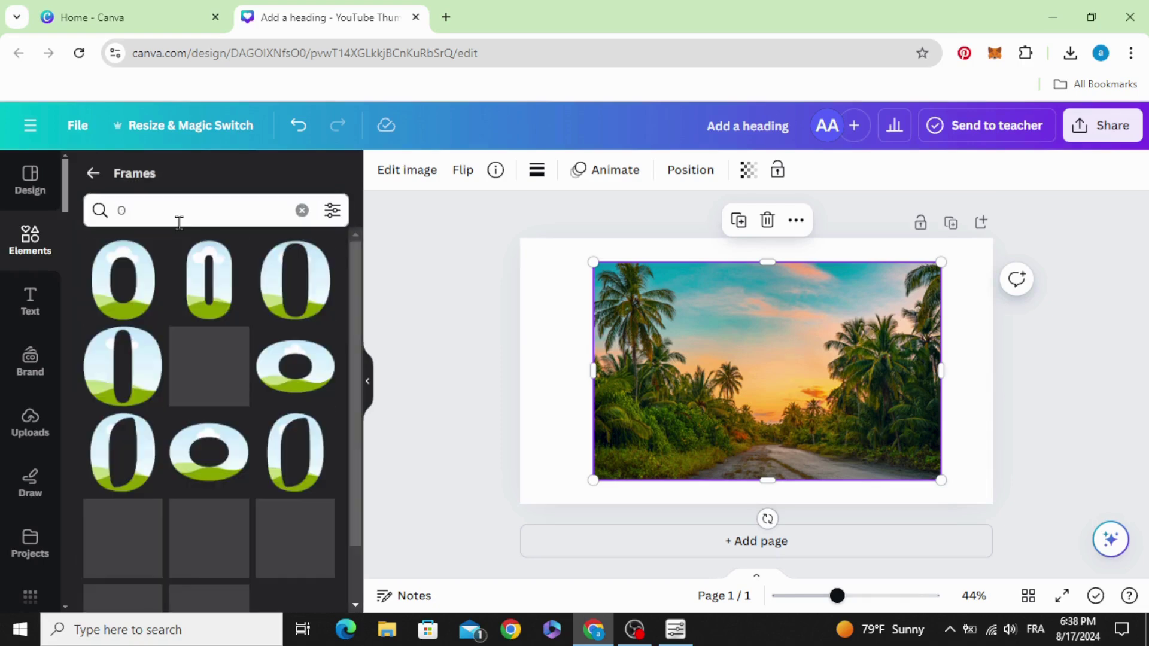
left_click(128, 280)
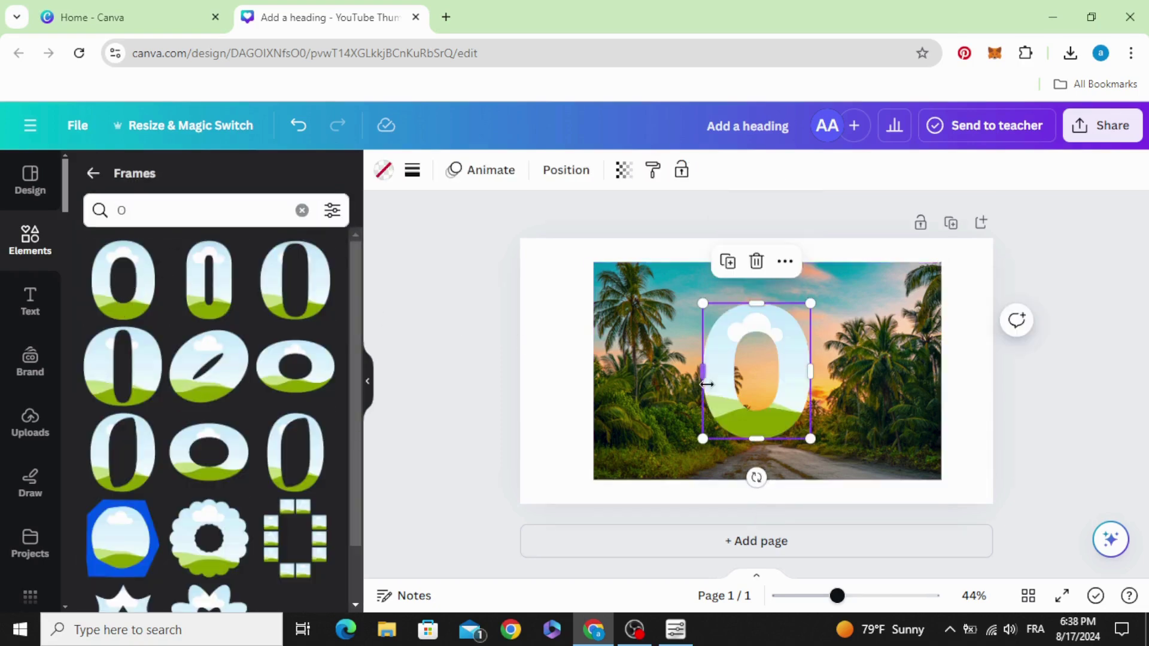
left_click_drag(760, 372, 593, 389)
left_click_drag(716, 393, 881, 406)
left_click_drag(615, 393, 679, 390)
- Search frames for 'k' and place a K letter frame beside the O
left_click(133, 211)
double_click(132, 212)
type("k")
key("Return")
left_click(108, 302)
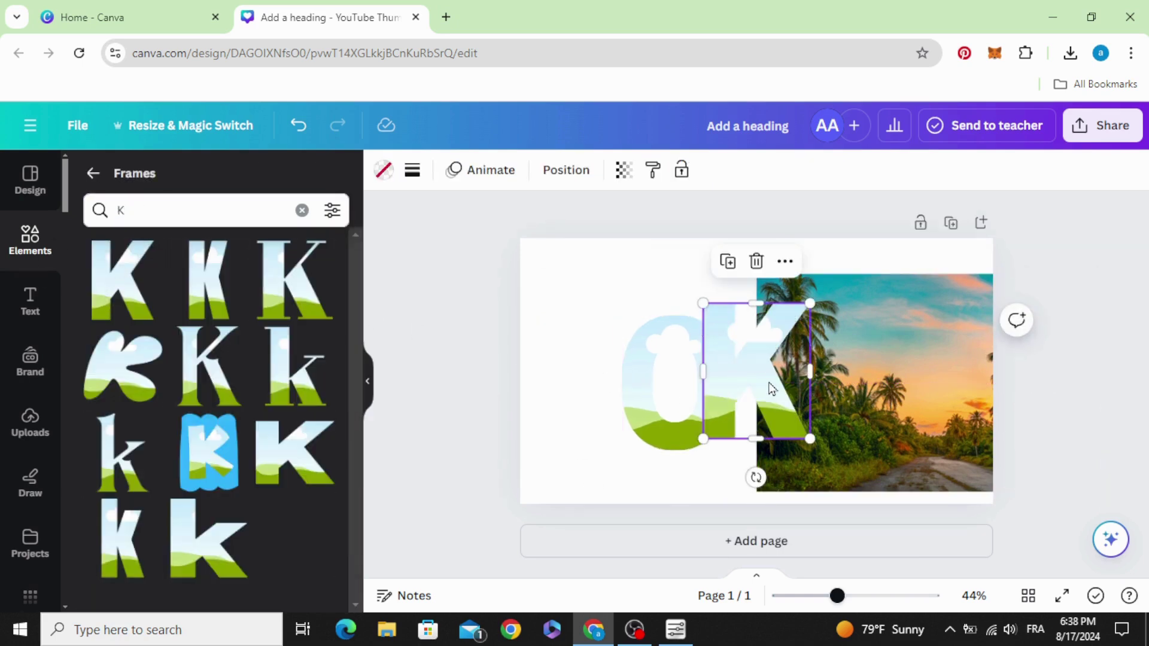
left_click_drag(733, 397, 776, 401)
- Move the photo behind the OK letters and fill the K frame with the uploaded palm photo
left_click(895, 336)
left_click_drag(895, 335, 689, 373)
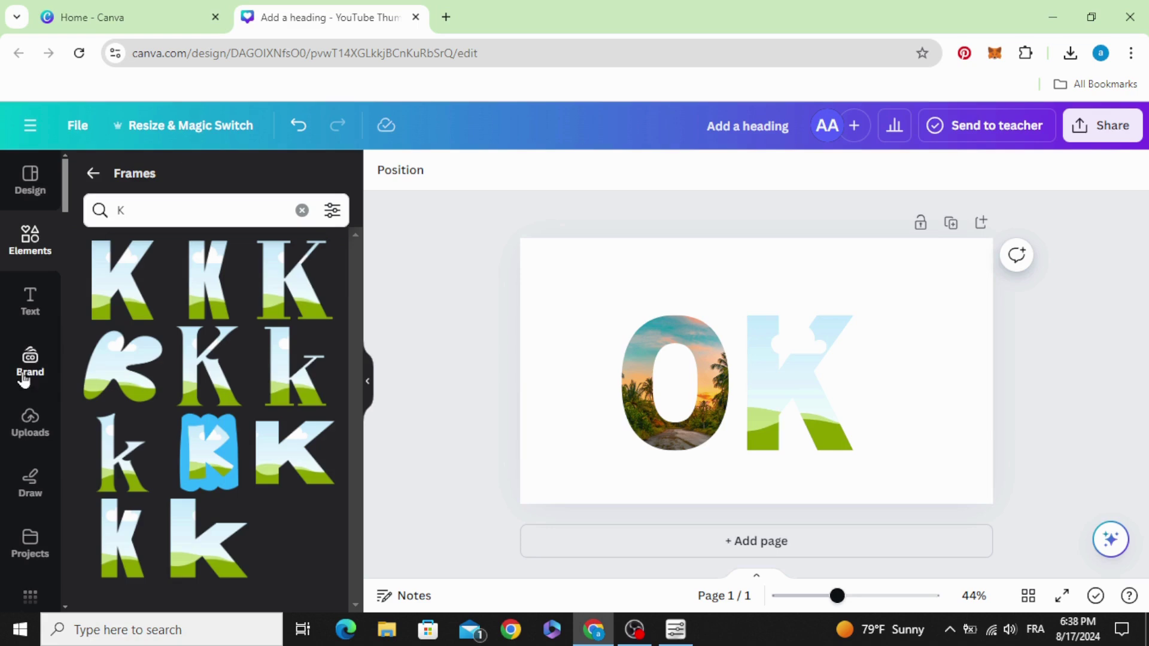
left_click(33, 426)
left_click_drag(144, 365, 726, 392)
- Enlarge and shift the palm photo inside the O frame
left_click(716, 388)
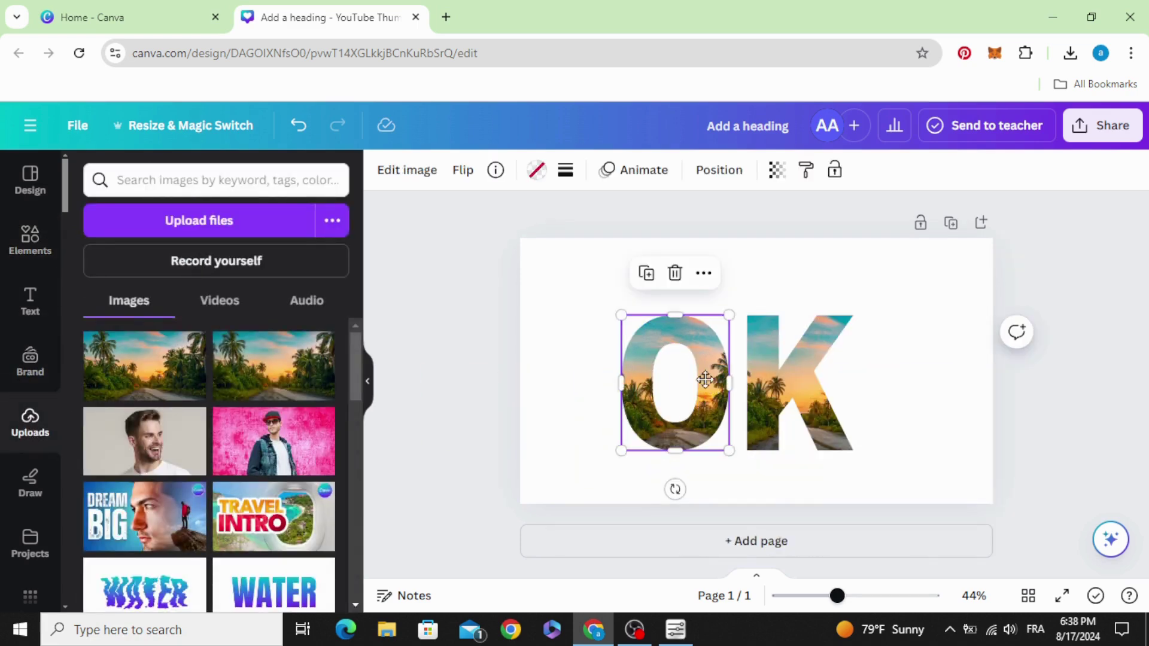
double_click(705, 379)
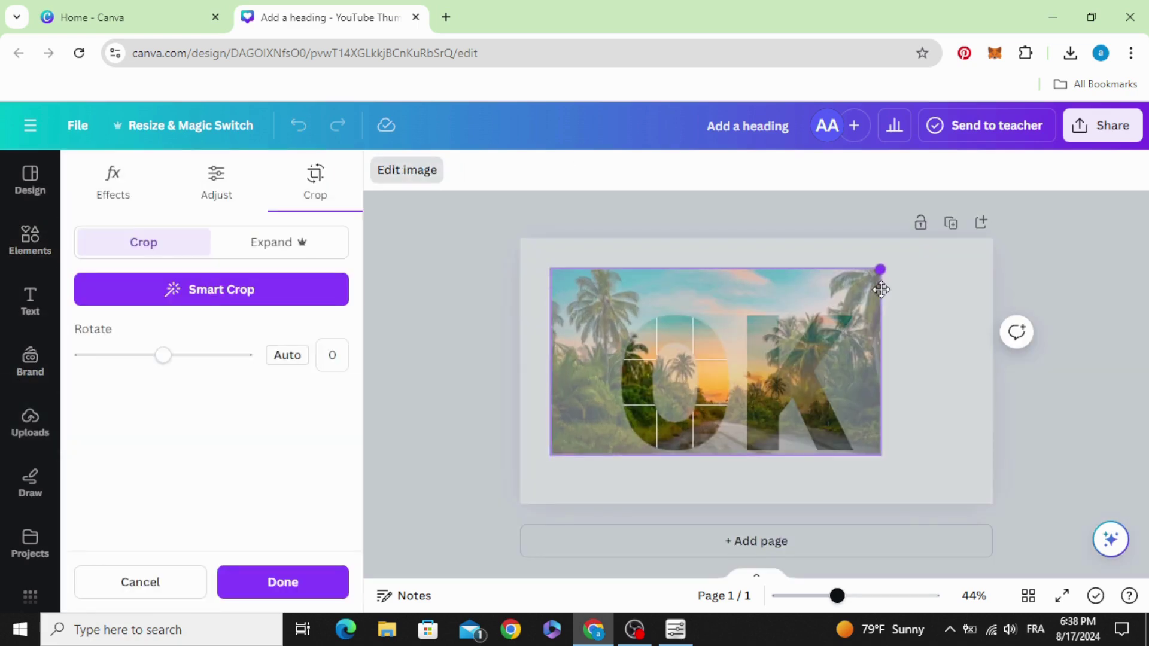
left_click_drag(882, 454, 926, 483)
left_click_drag(871, 413, 886, 418)
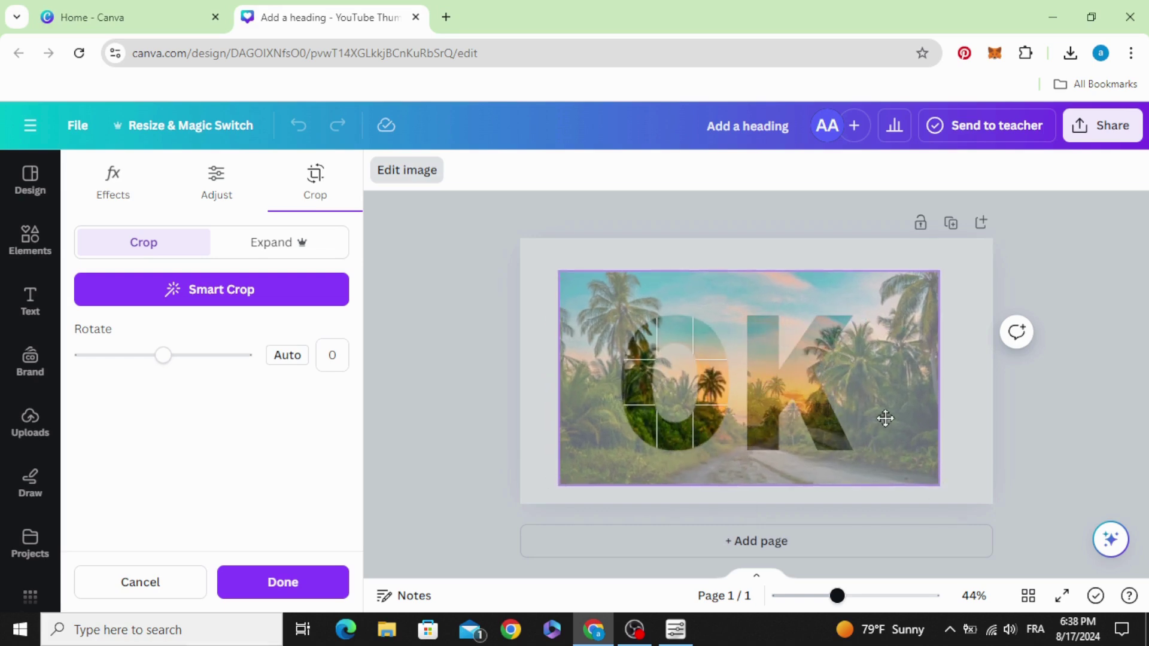
left_click(506, 378)
- Enlarge and reposition the photo inside the K frame, then select both letters
left_click(758, 383)
double_click(760, 389)
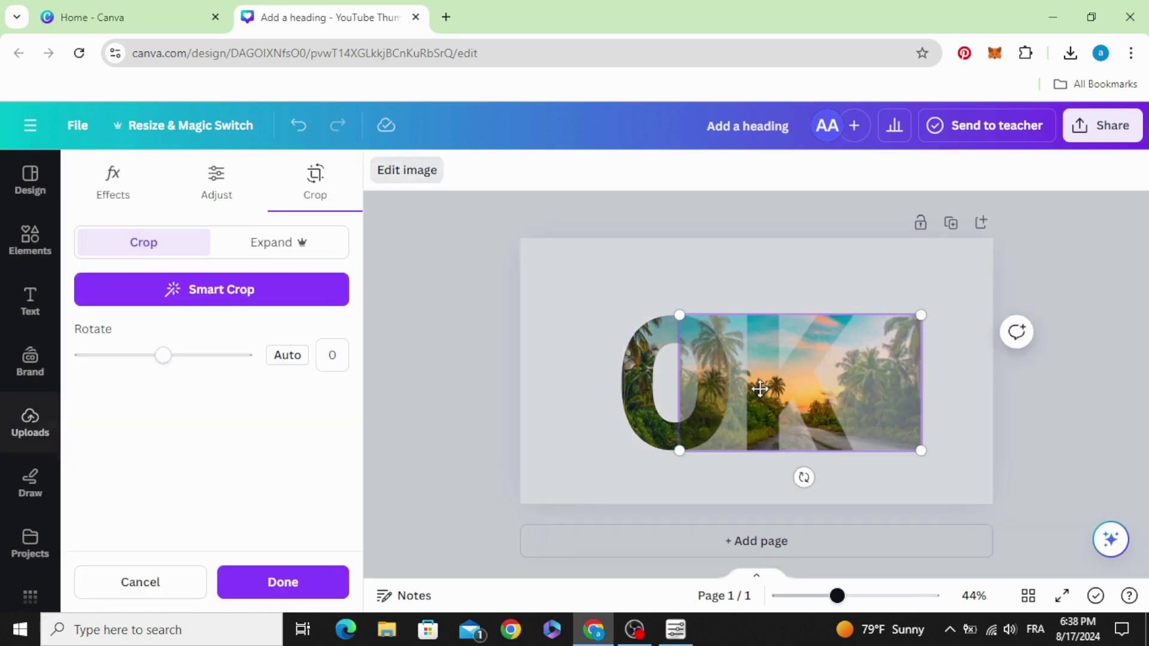
left_click_drag(660, 312, 620, 299)
mouse_move(769, 410)
left_mouse_down()
mouse_move(770, 423)
mouse_move(744, 418)
mouse_move(760, 419)
left_mouse_up()
left_click(447, 347)
left_click(526, 370)
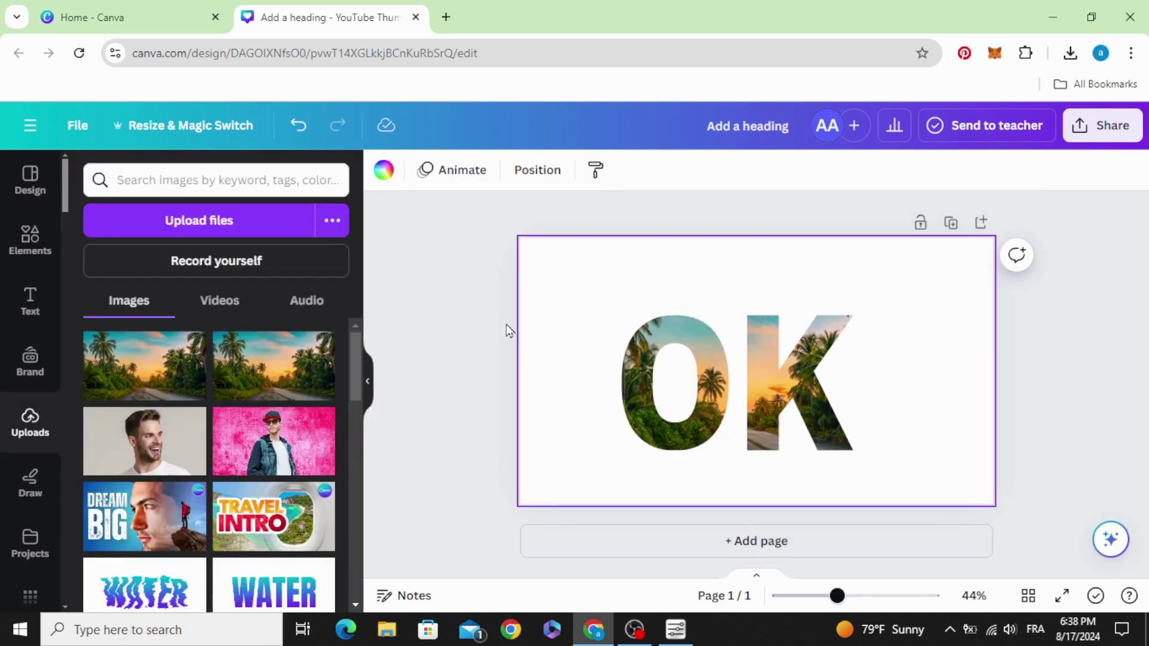
left_click_drag(492, 311, 893, 481)
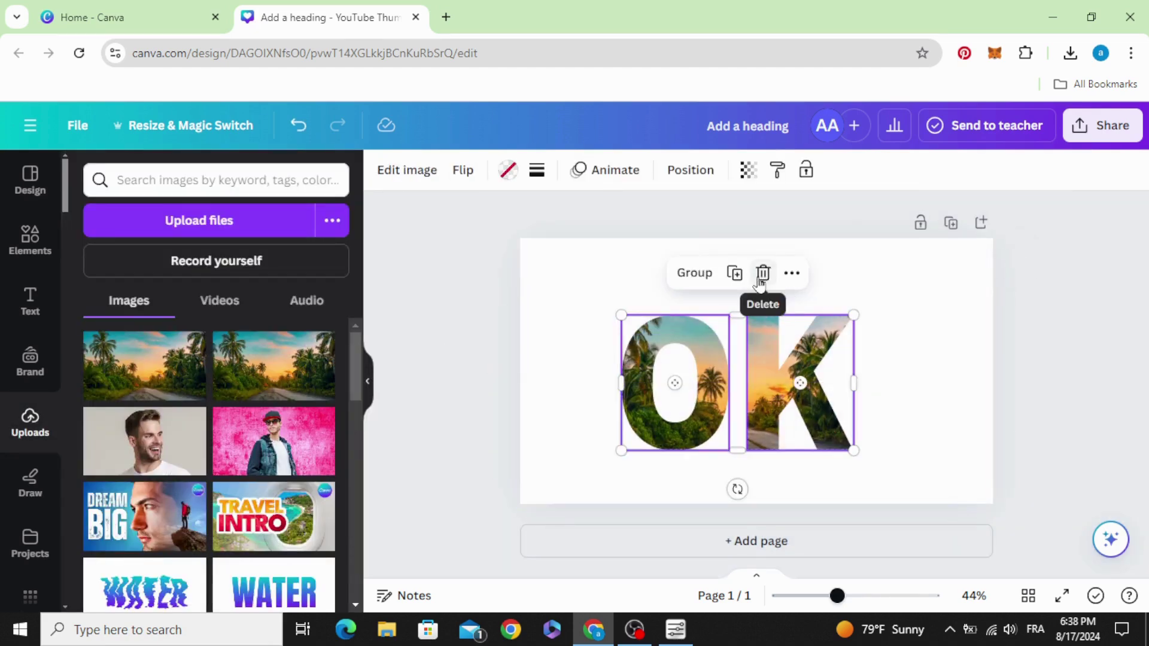
- Delete the O and K letters and add a square shape from Elements
left_click(762, 273)
left_click(30, 238)
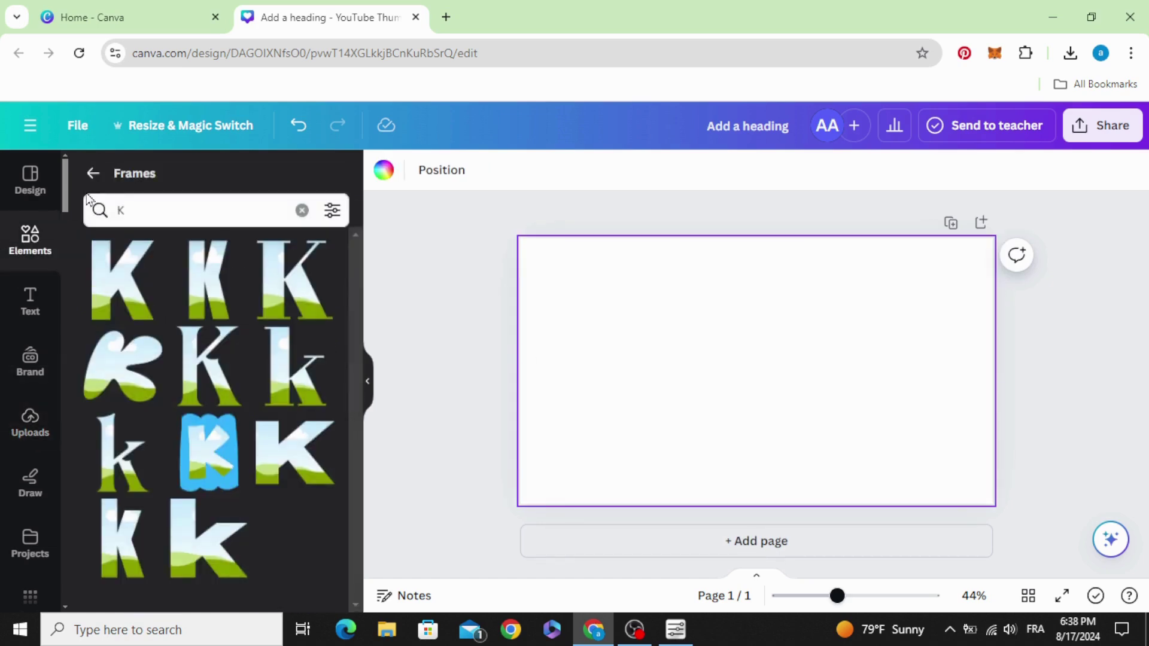
left_click(93, 173)
scroll(192, 398, "up", 15)
scroll(180, 523, "up", 3)
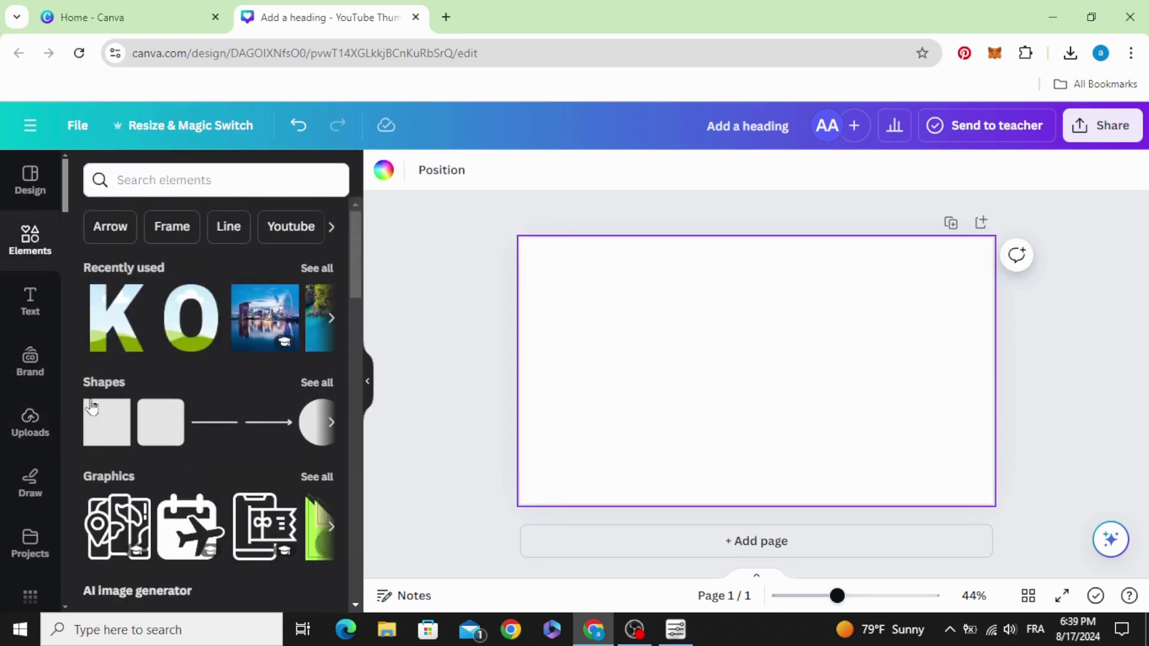
left_click(105, 425)
- Stretch the square into a tall centred rectangle and fill it black
left_click(585, 358)
left_click_drag(777, 385, 967, 327)
left_click_drag(773, 355, 764, 468)
left_click_drag(825, 377, 815, 372)
left_click(465, 172)
scroll(180, 359, "down", 3)
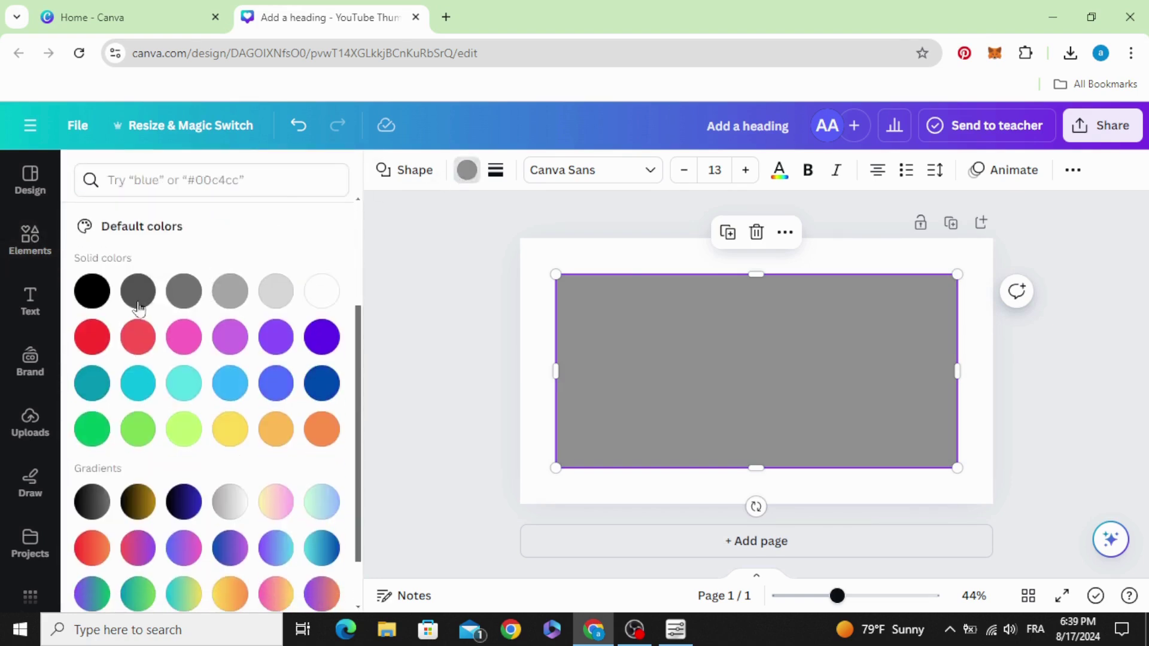
left_click(102, 296)
- Add a heading, move it onto the black rectangle, and colour it white
left_click(31, 299)
left_click(141, 343)
left_click(577, 435)
left_click_drag(656, 476, 621, 389)
left_click(626, 172)
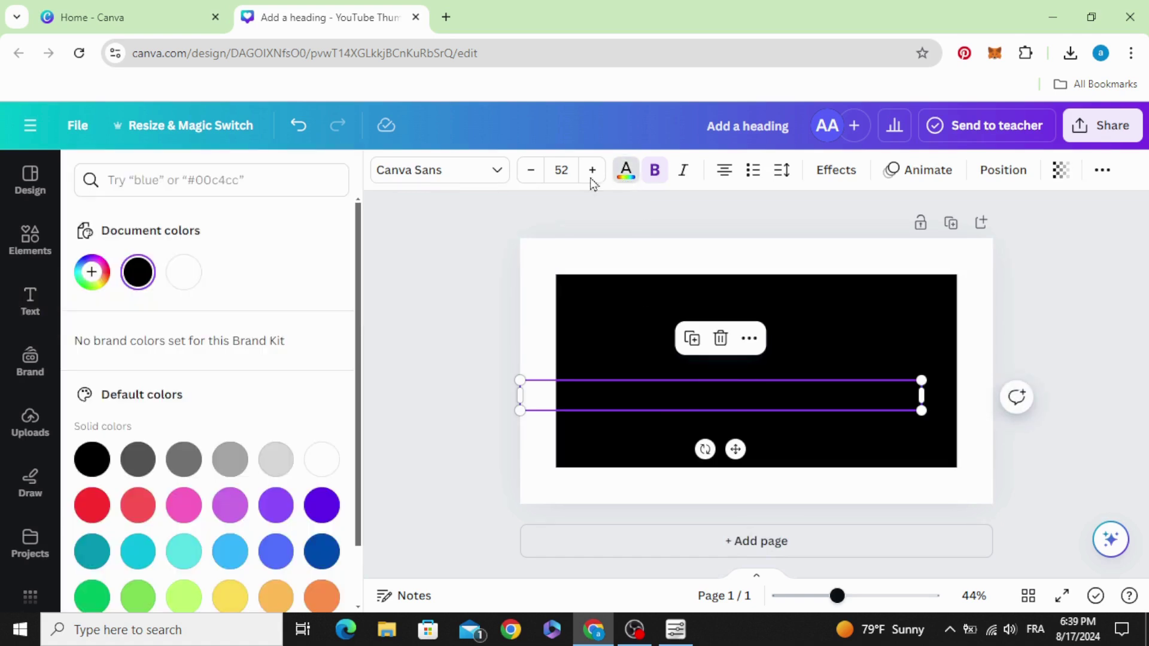
left_click(191, 273)
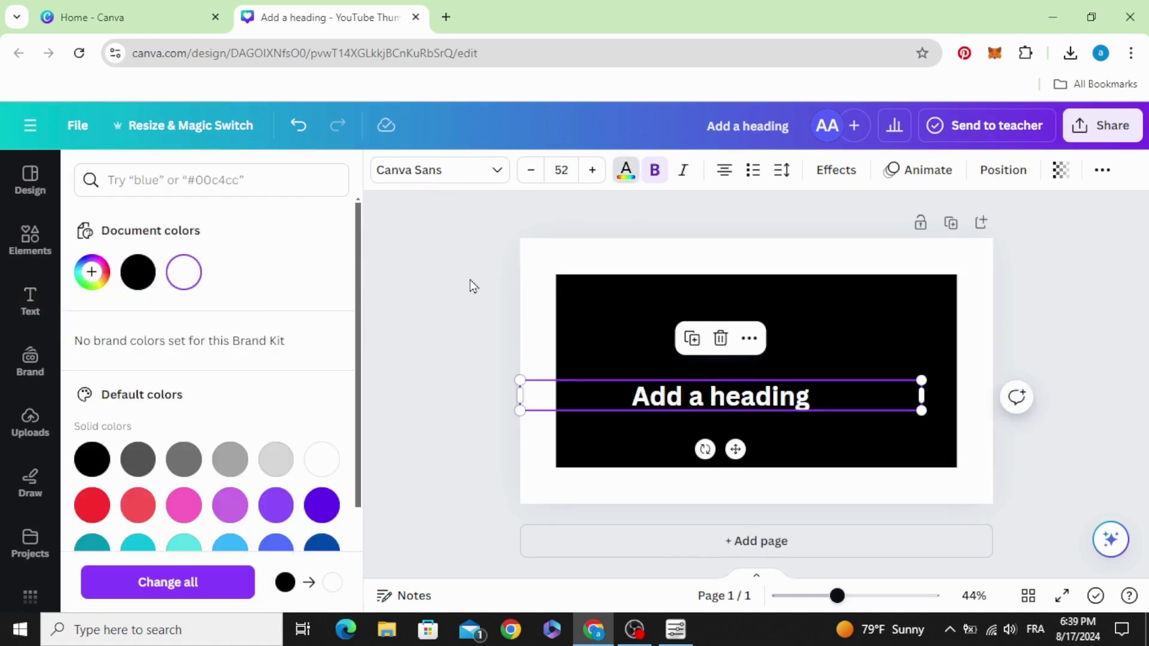
- Replace the heading text with DESIGN and enlarge it
left_click(713, 397)
double_click(713, 396)
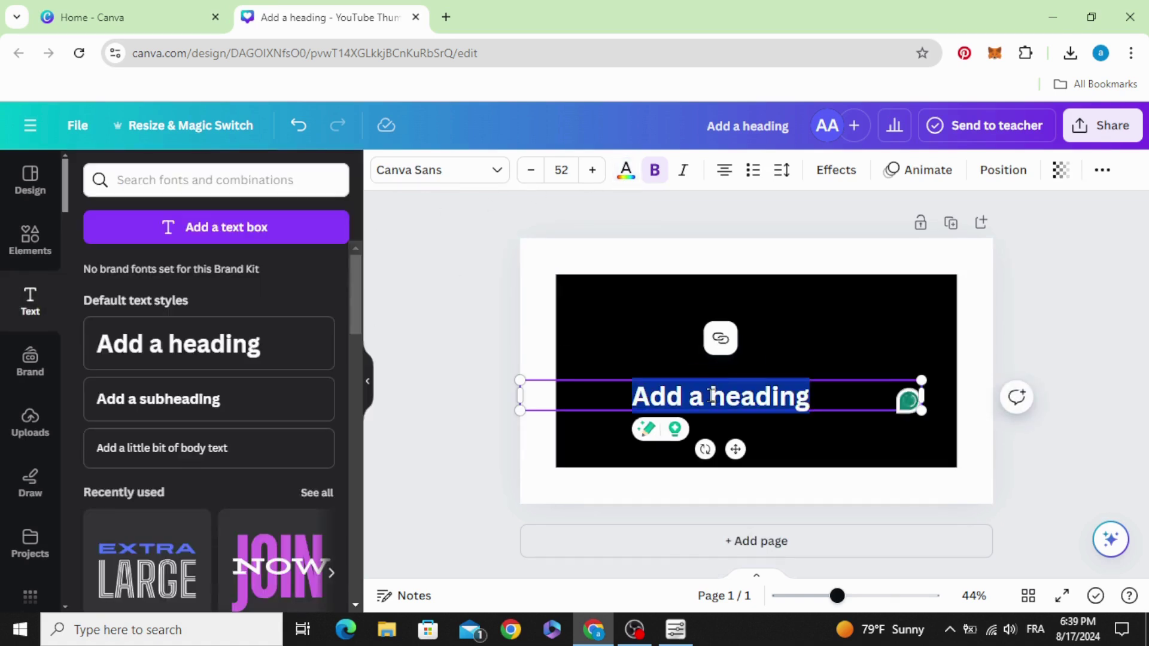
type("DESIGN")
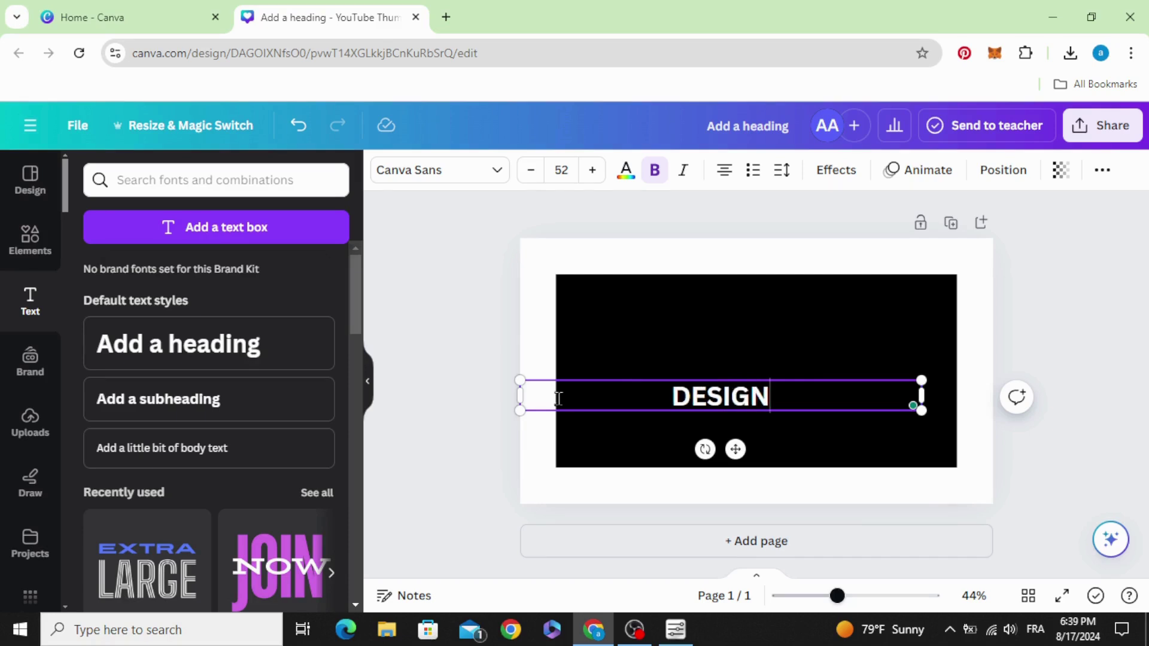
left_click_drag(513, 394, 550, 319)
- Change the DESIGN font to Anton
left_click(440, 170)
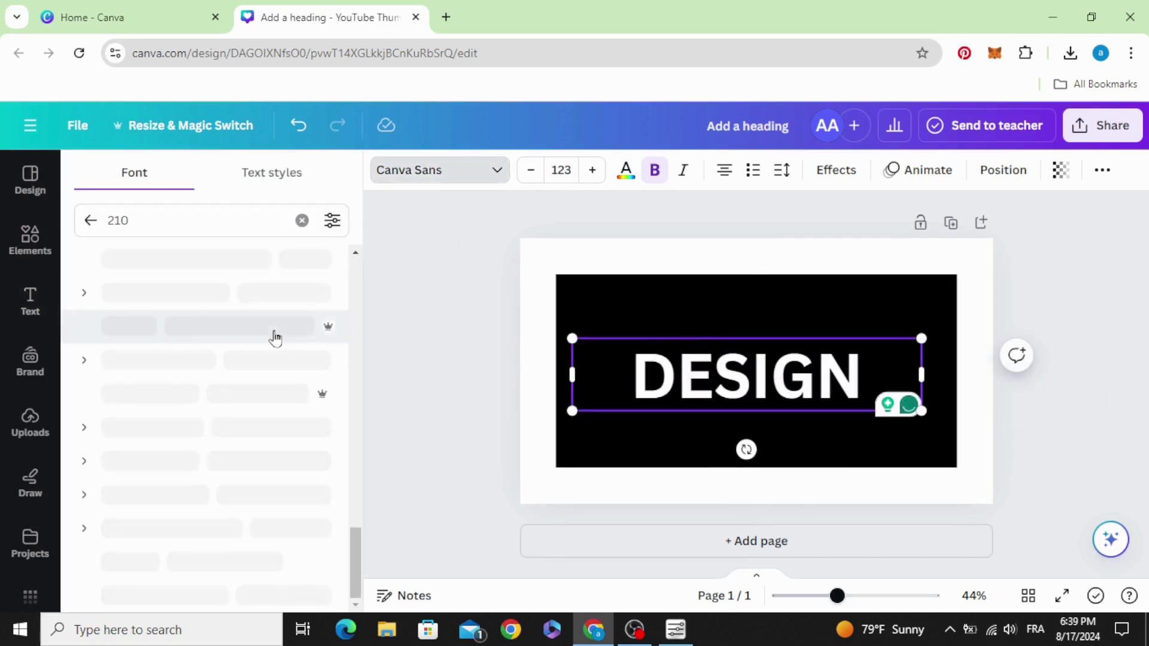
left_click(302, 220)
left_click(91, 221)
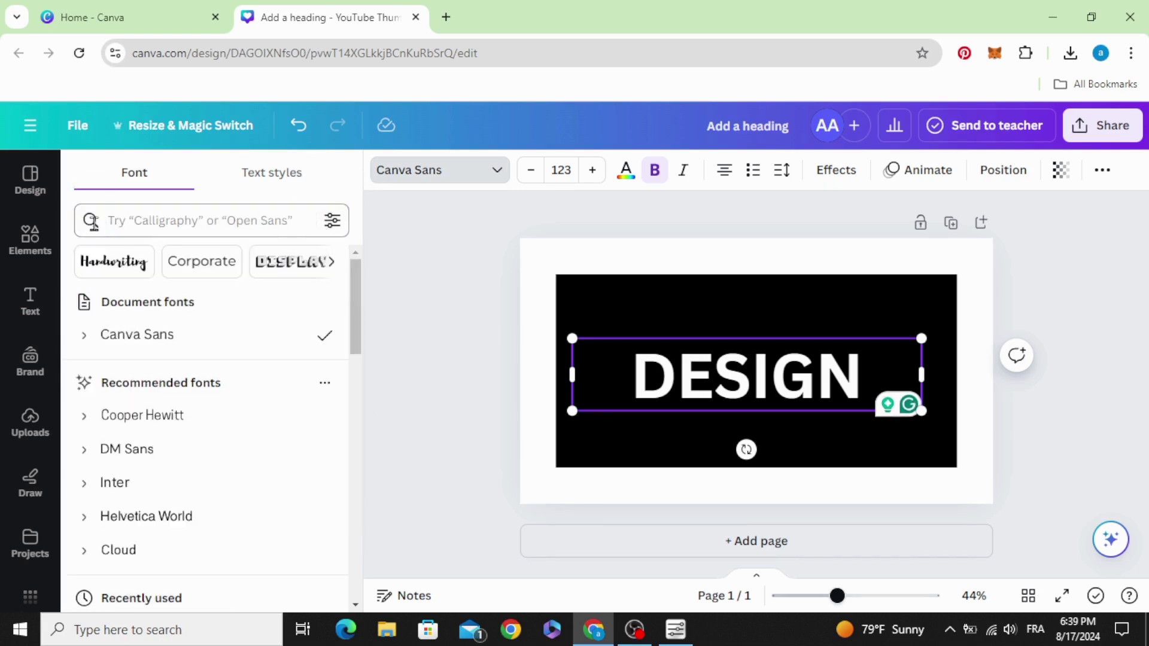
scroll(201, 371, "down", 5)
left_click(185, 331)
- Enlarge DESIGN to span the black rectangle and centre it vertically on the page
left_click_drag(706, 374, 610, 323)
left_click_drag(827, 361, 1139, 428)
left_click_drag(849, 389, 800, 393)
left_click_drag(777, 355, 777, 363)
left_click(1085, 196)
- Download the design as a PNG and upload the file back into Canva
left_click(1114, 139)
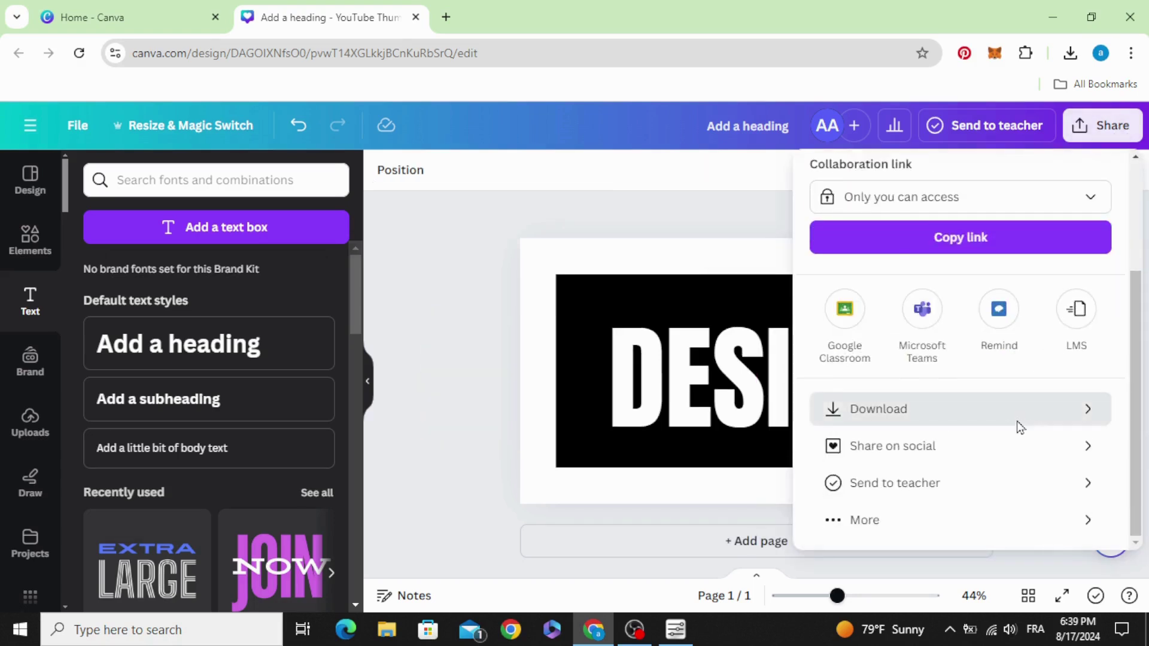
left_click(1026, 407)
left_click(1017, 471)
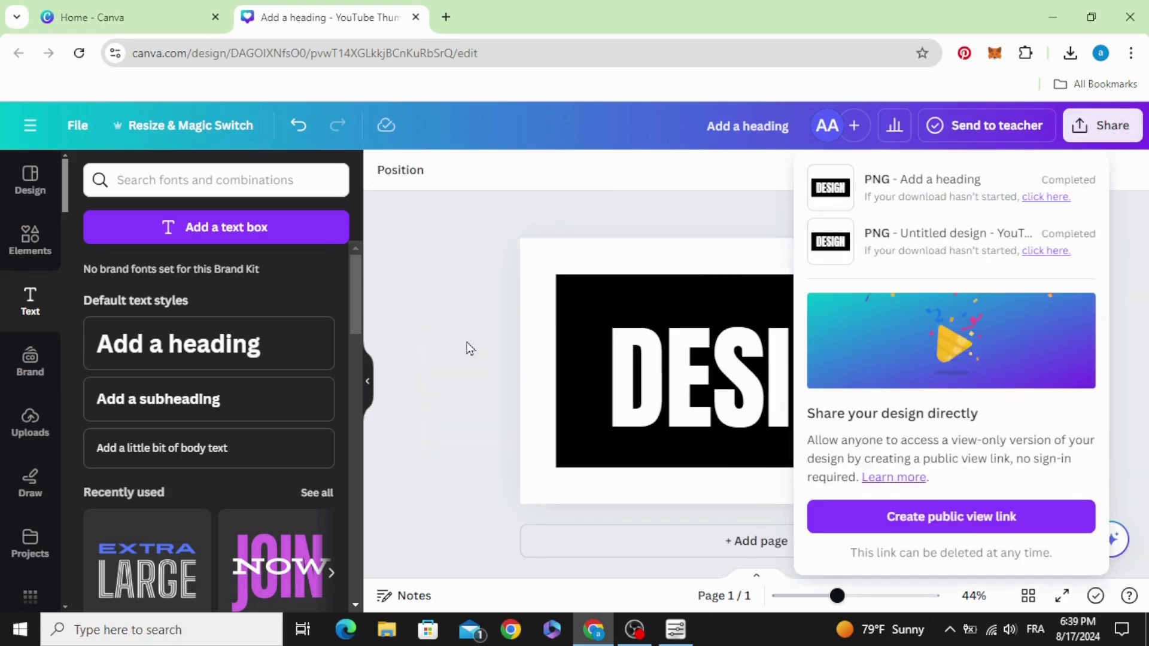
left_click(1069, 53)
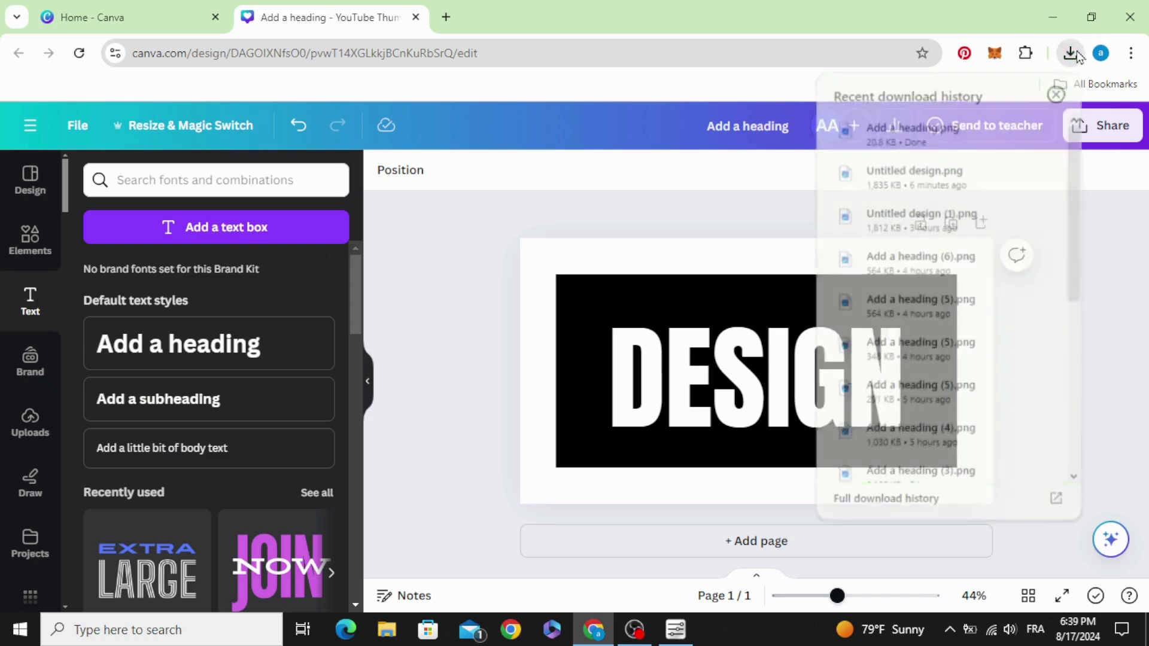
left_click_drag(942, 136, 323, 347)
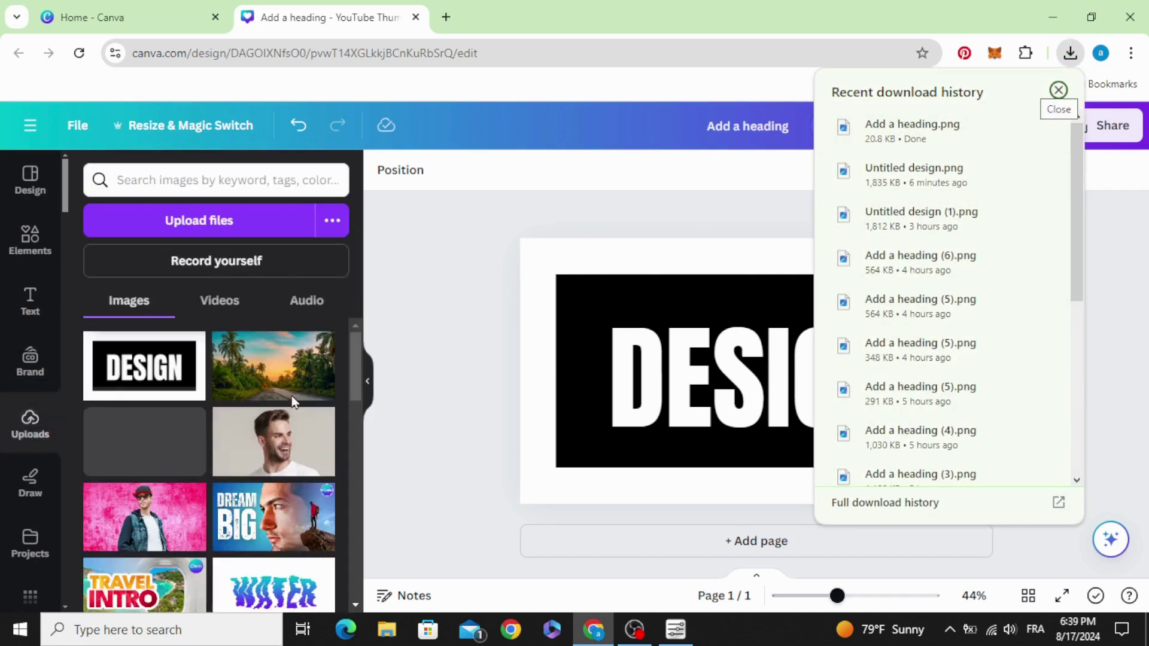
left_click(444, 403)
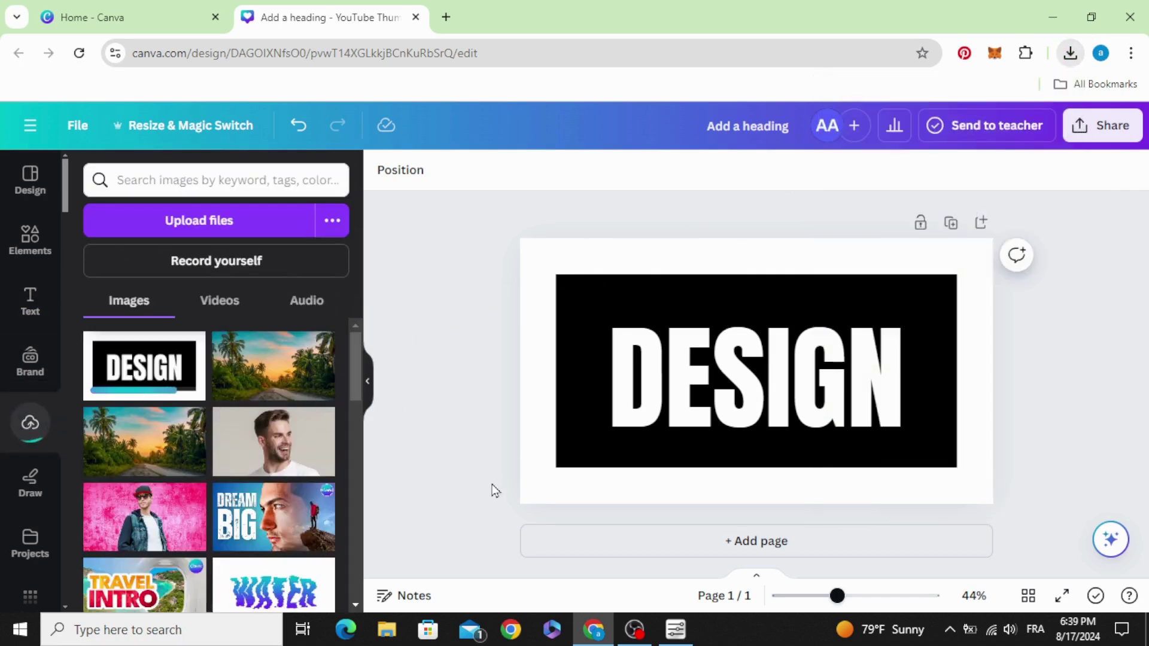
- Add a second page, stretch the DESIGN image across it, and remove its background
left_click(760, 541)
left_click_drag(123, 368, 620, 325)
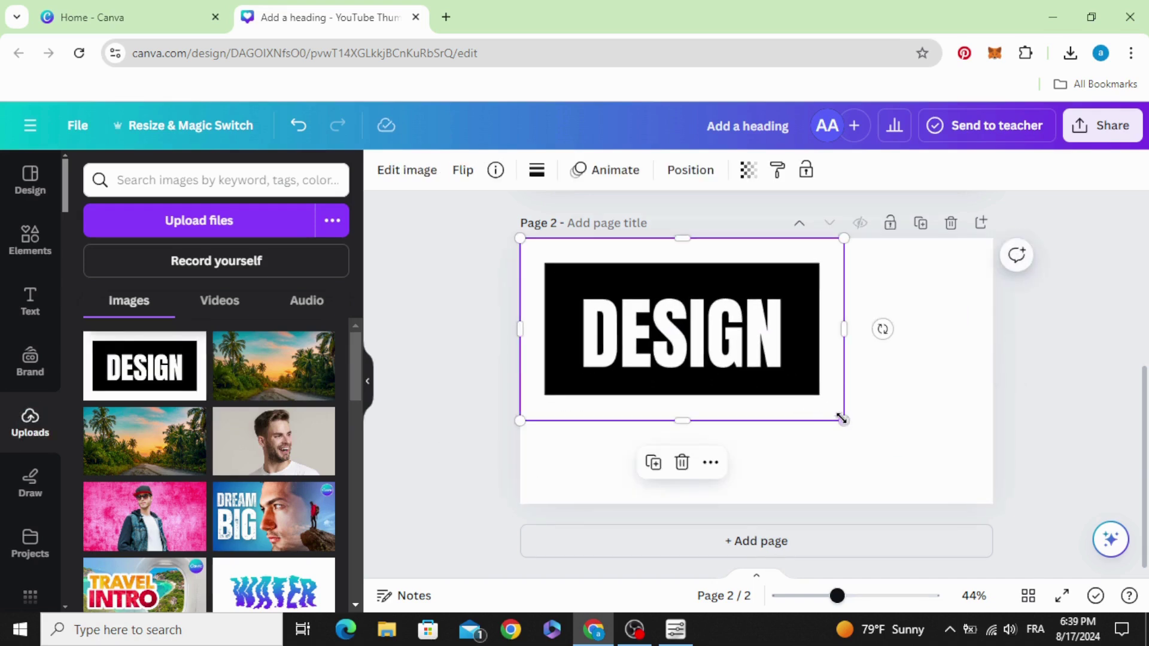
left_click_drag(844, 420, 993, 504)
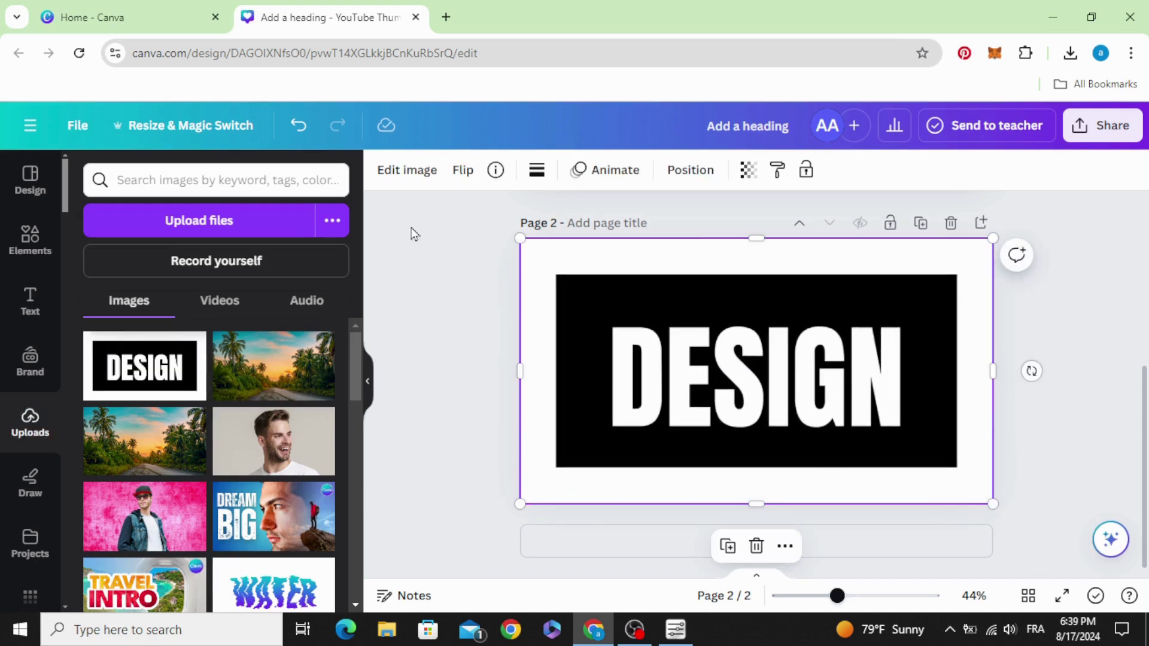
left_click(407, 169)
left_click(118, 295)
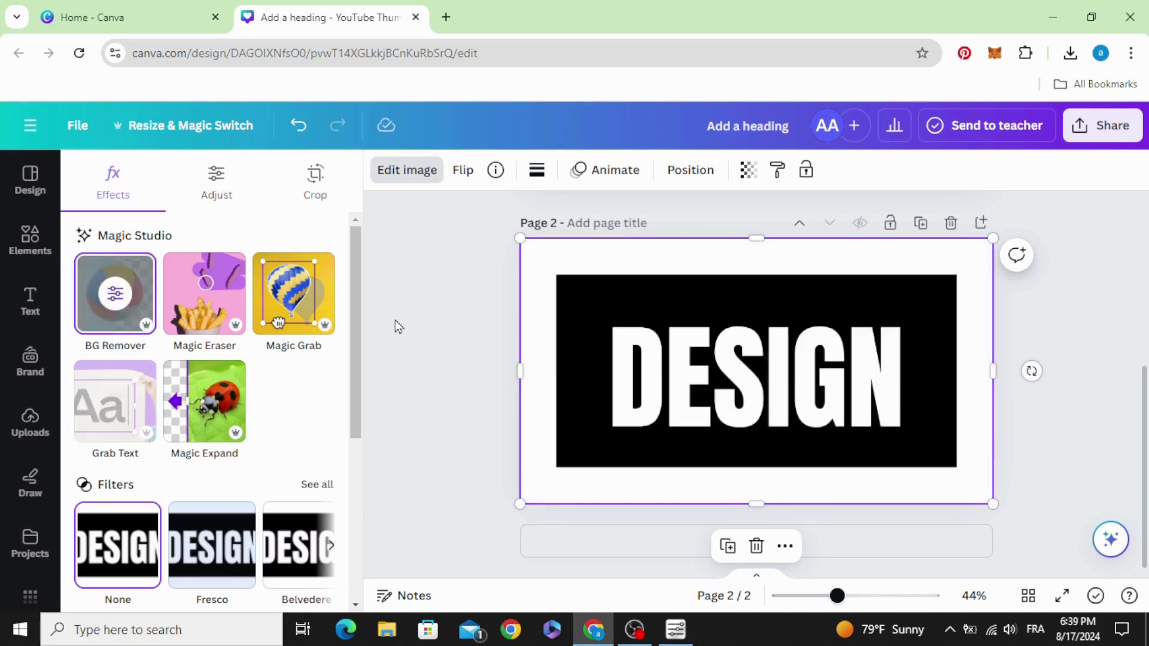
- Place the palm-tree photo on page 2 and send it behind the DESIGN image
key("Escape")
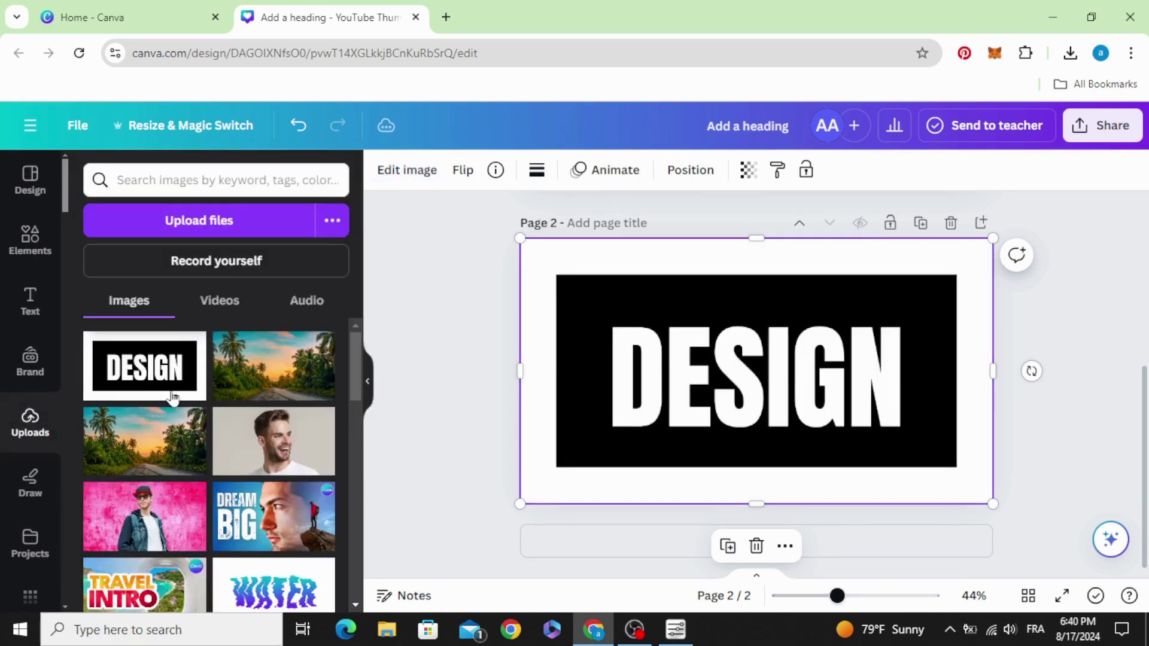
left_click_drag(251, 371, 684, 350)
right_click(684, 349)
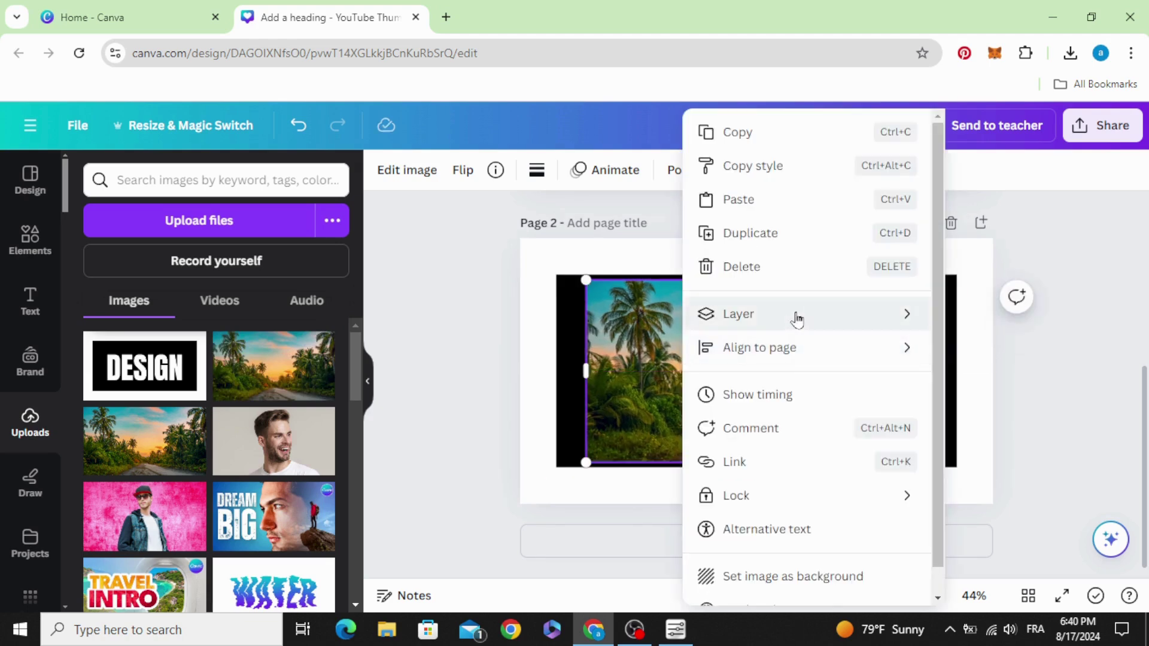
mouse_move(708, 328)
left_click(541, 388)
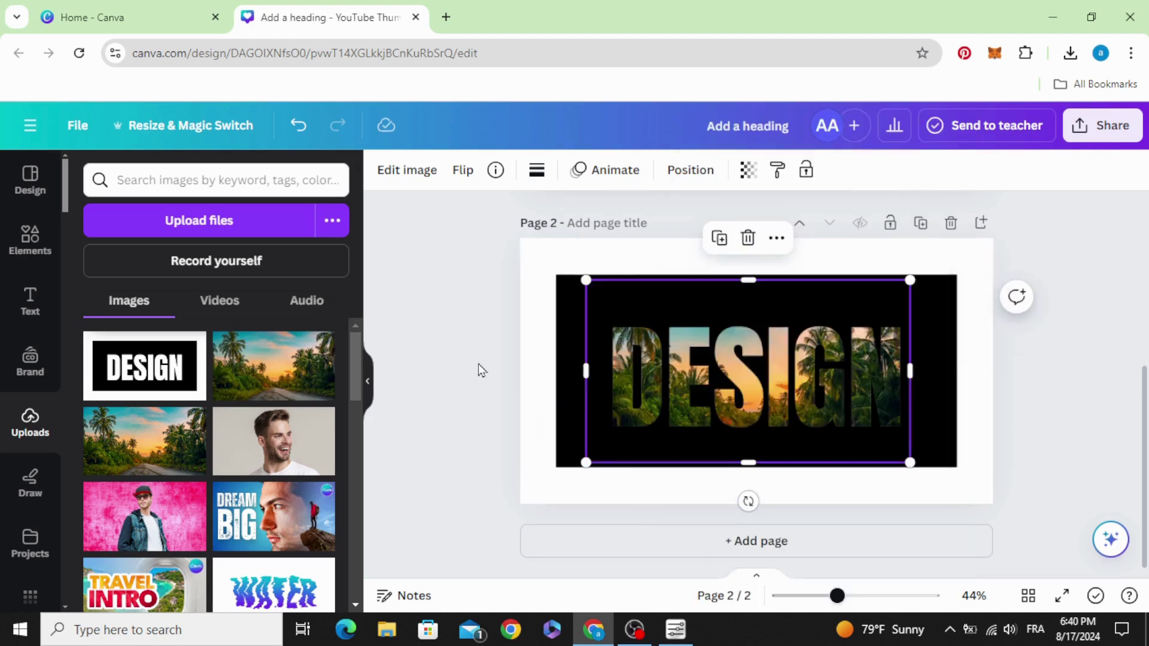
- Apply a Duotone effect to DESIGN with highlight #544646 and white shadows
left_click(577, 320)
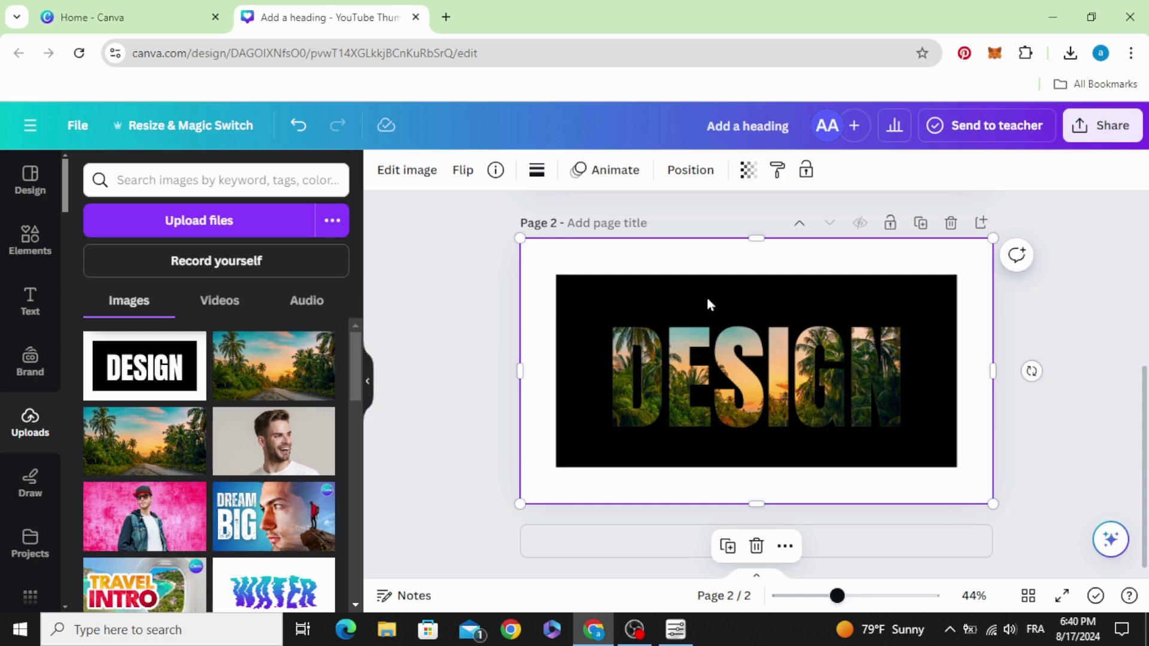
left_click(408, 172)
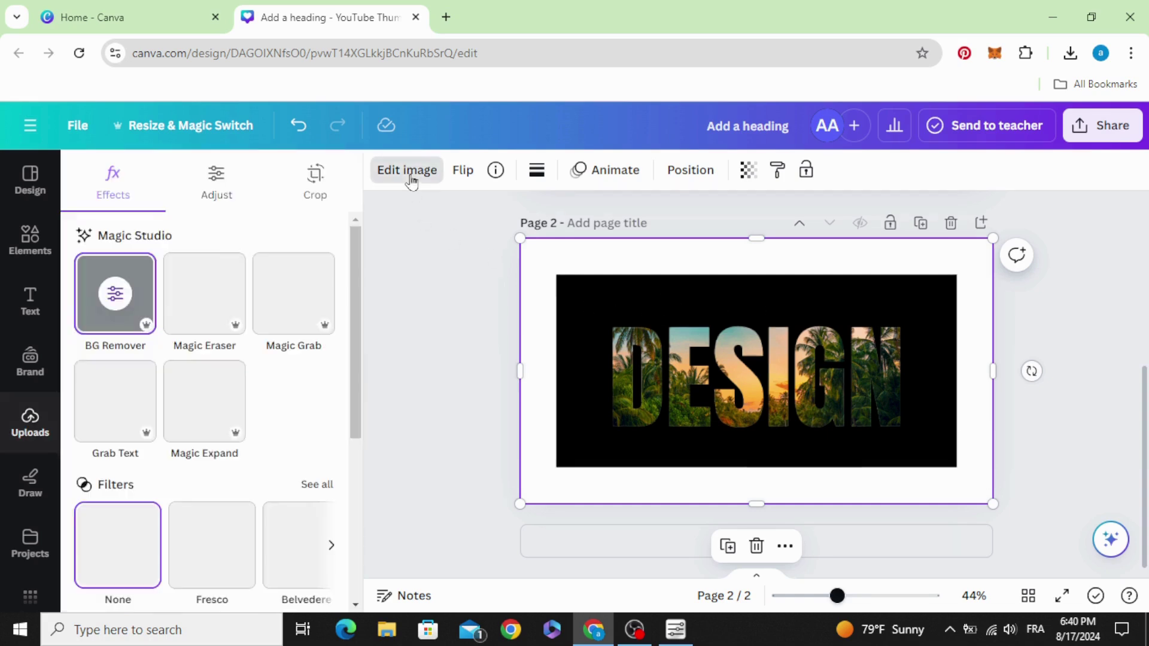
scroll(205, 338, "down", 5)
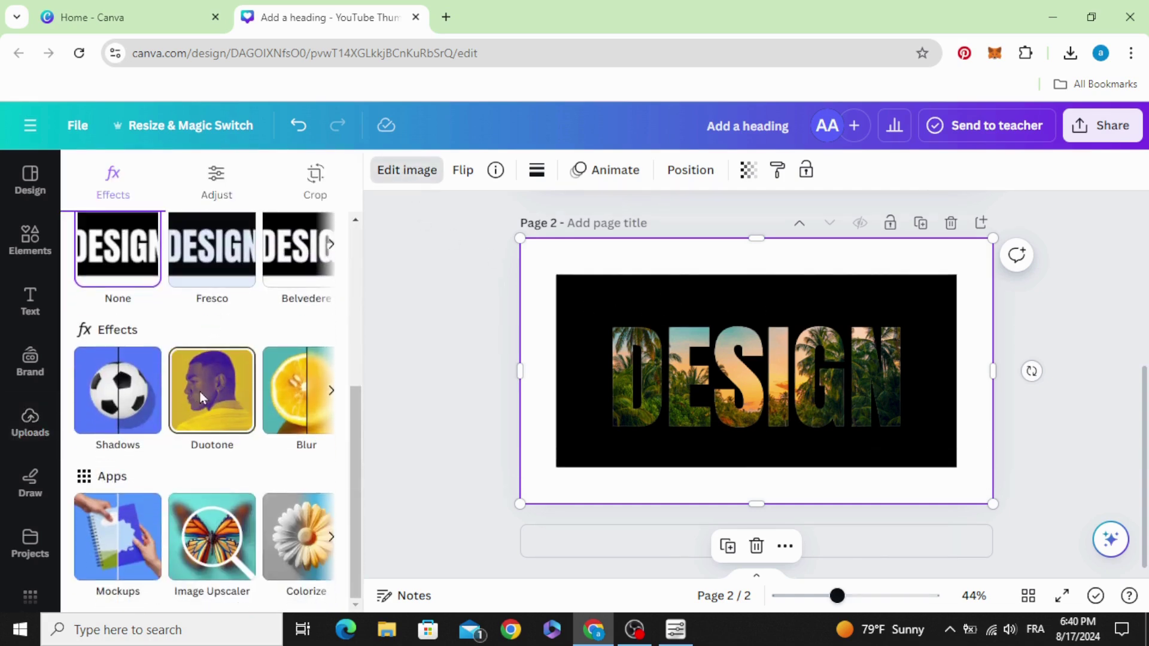
left_click(202, 398)
left_click(202, 350)
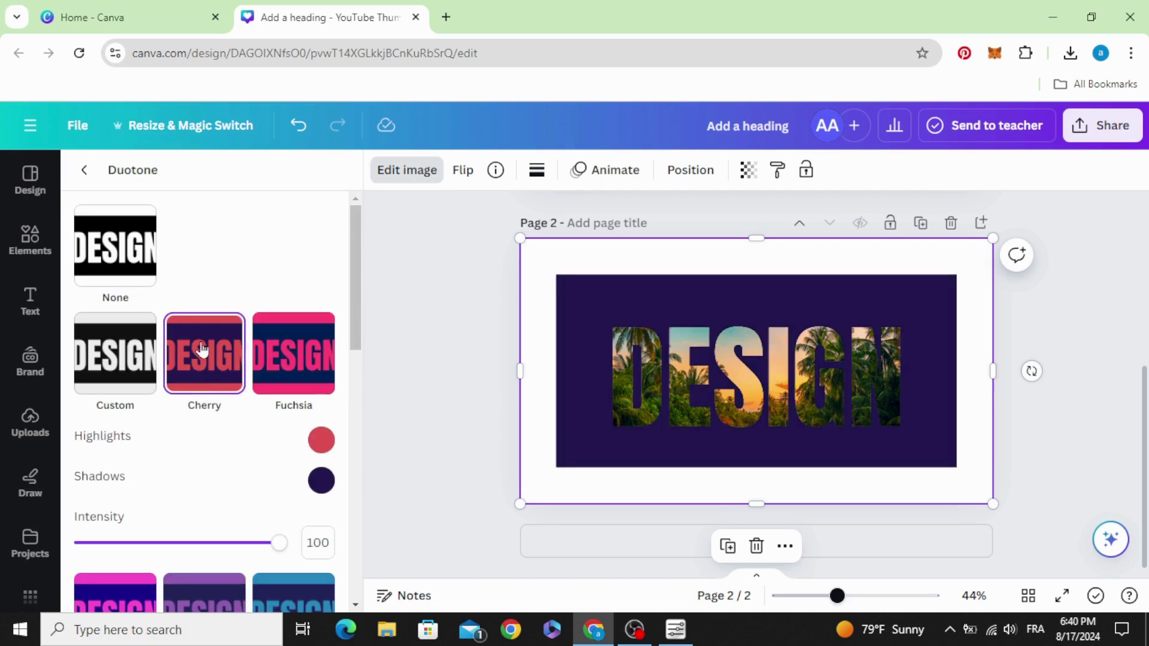
left_click(321, 441)
type("#544646")
left_click(321, 480)
left_click_drag(490, 362, 210, 173)
left_click(410, 241)
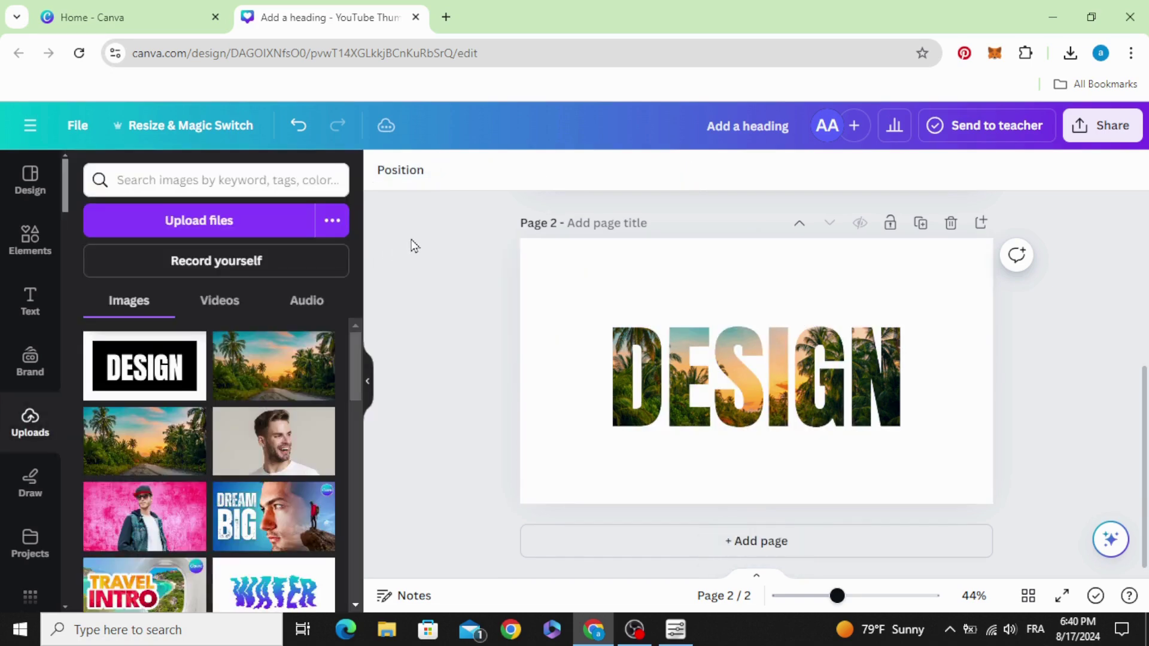